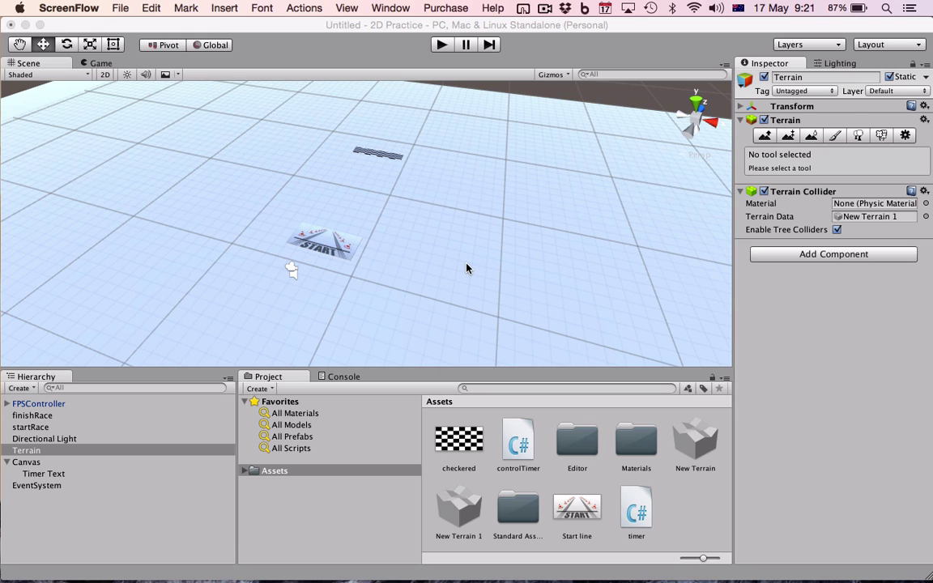
Play the scene and walk the player back and forth across the START pad
left_click(439, 49)
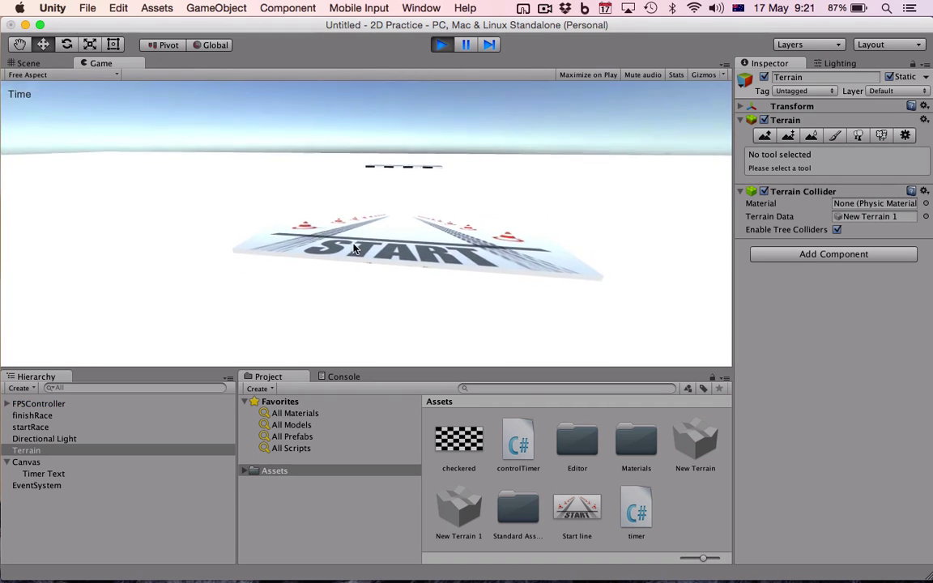
key("s")
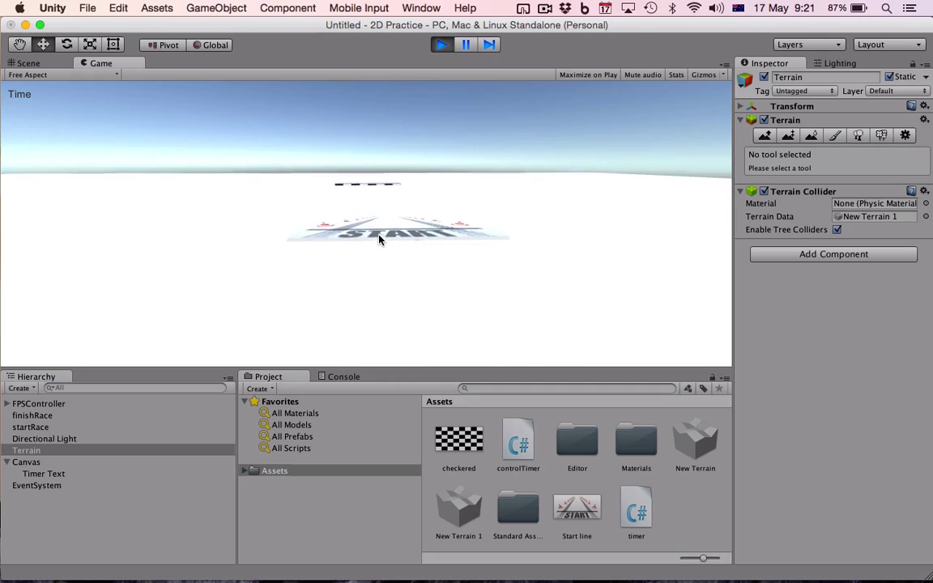
key("w")
key("s")
mouse_move(373, 241)
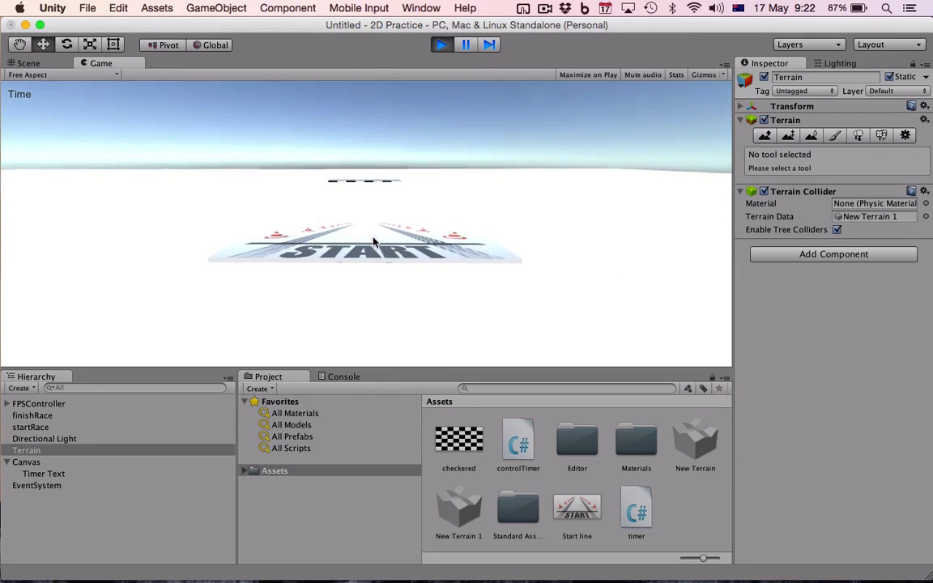
key("w")
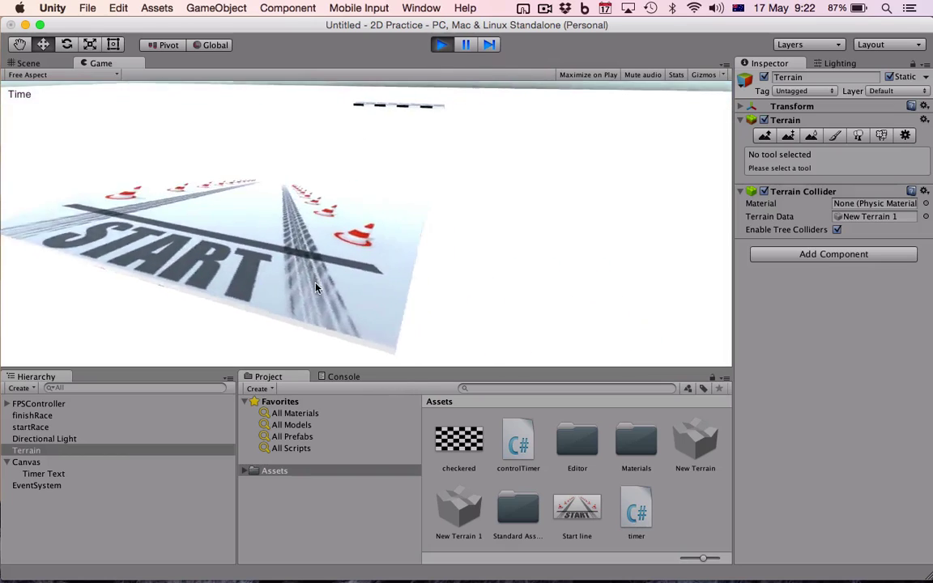
key("s")
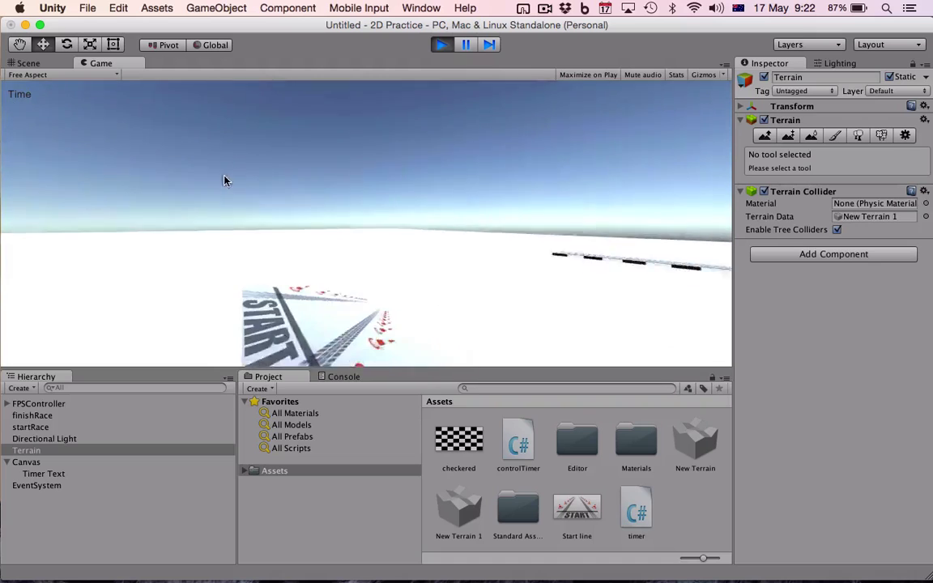
key("w")
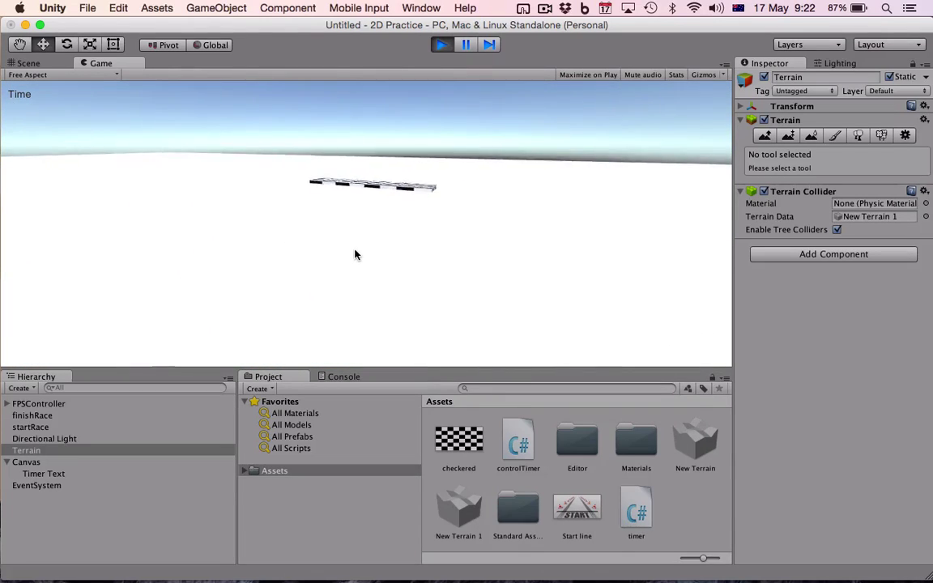
key("s")
mouse_move(12, 266)
key("s")
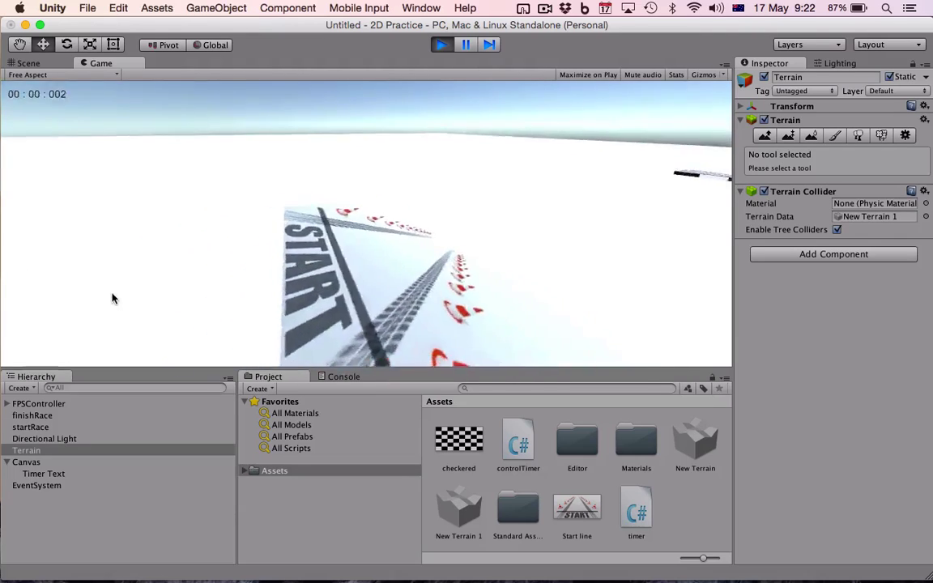
key("w")
mouse_move(391, 271)
key("s")
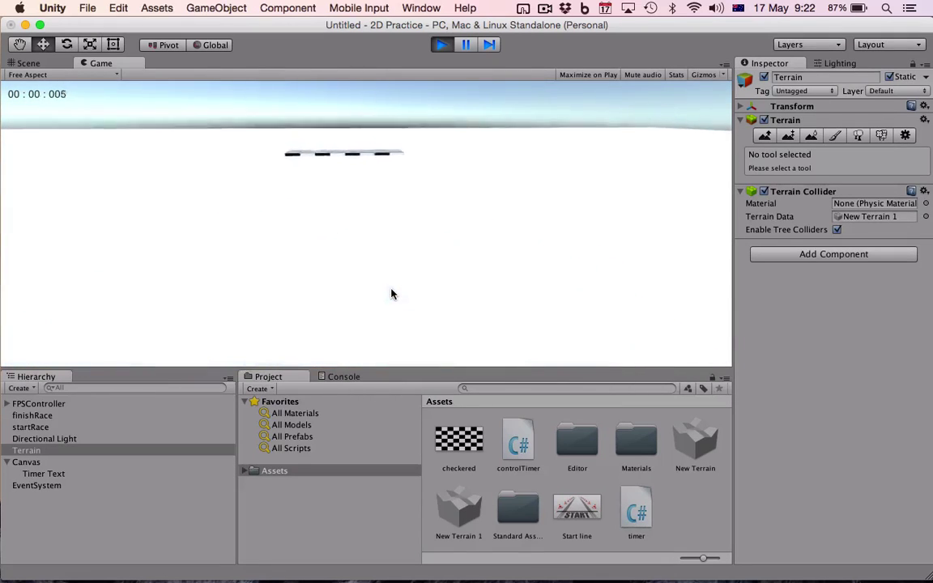
Run between the START and checkered finish pads to test the timer, then stop play
key("w")
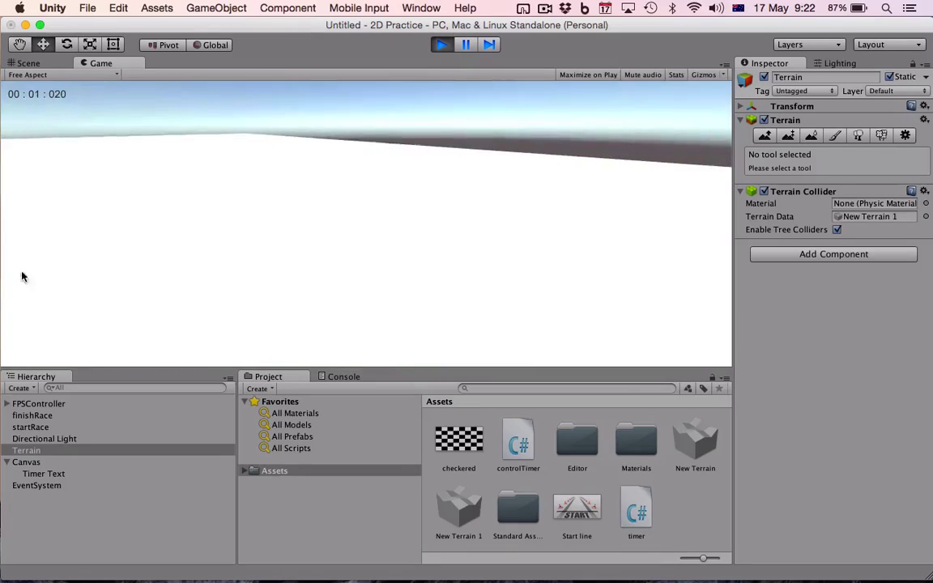
key("w")
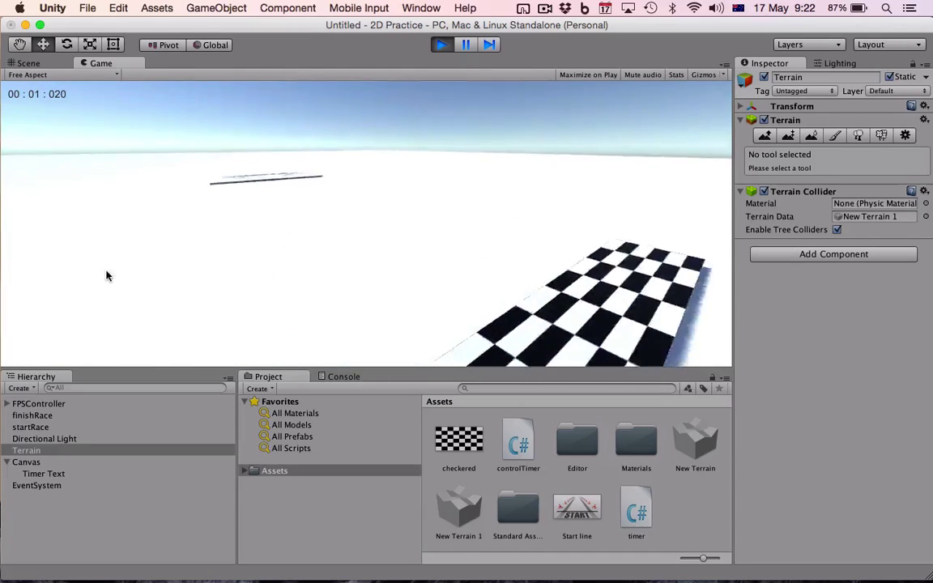
mouse_move(142, 261)
key("w")
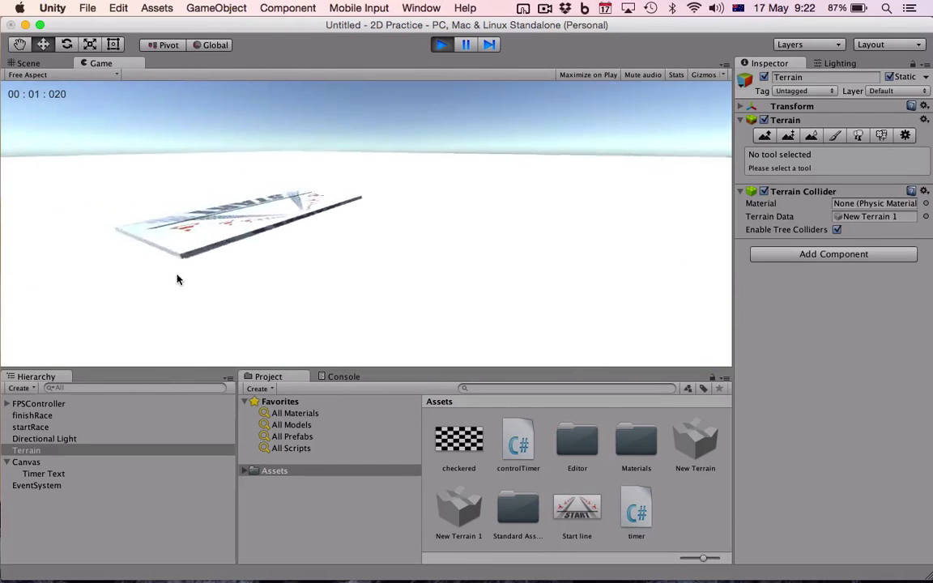
mouse_move(213, 269)
key("w")
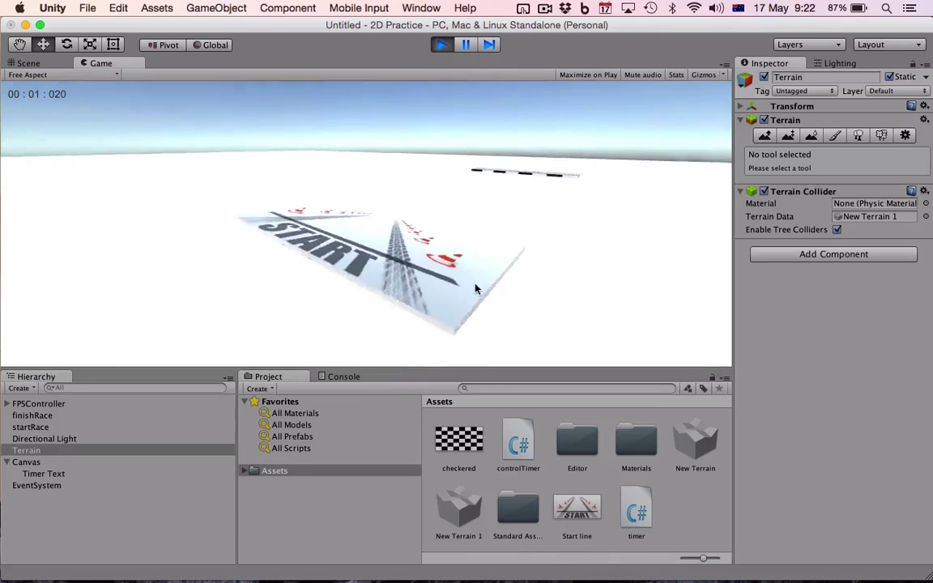
mouse_move(589, 300)
mouse_move(619, 308)
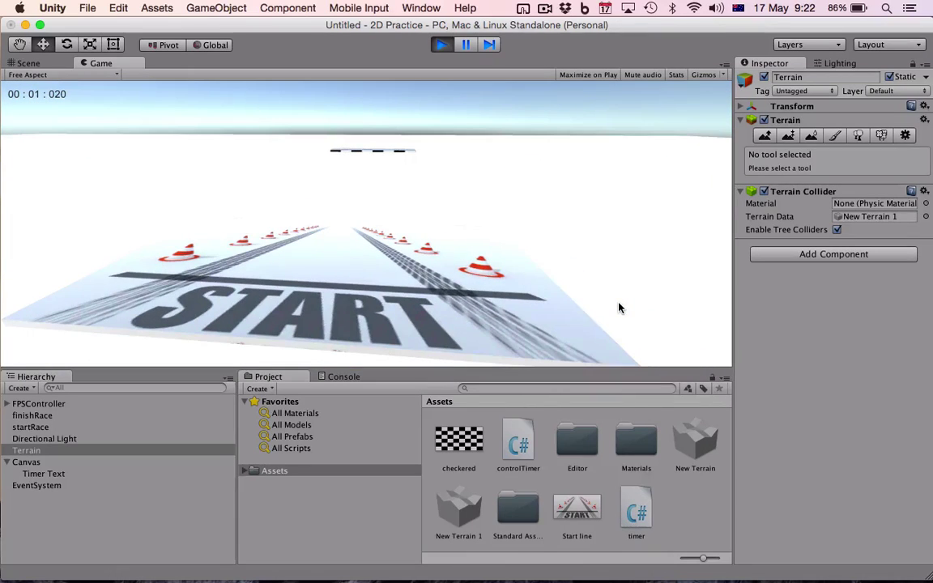
key("s")
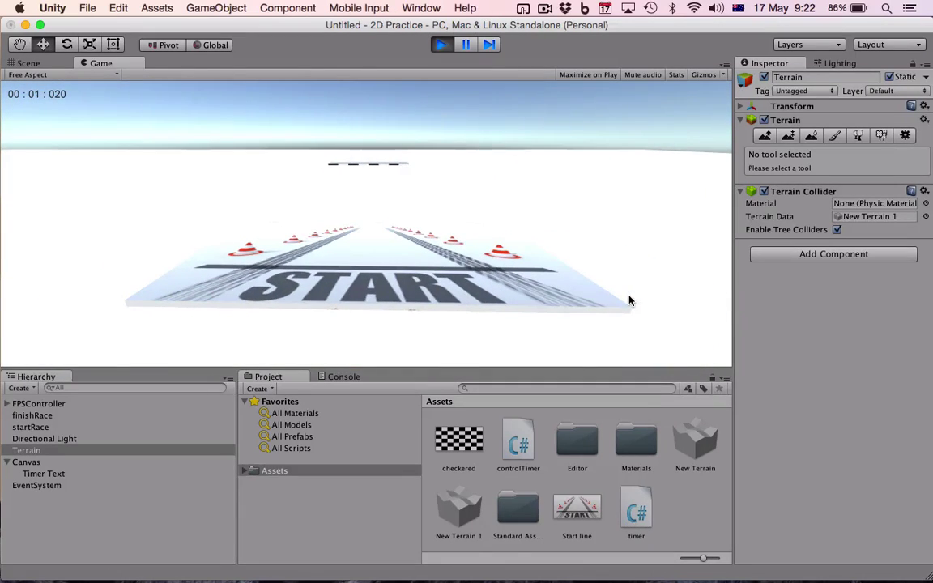
key("w")
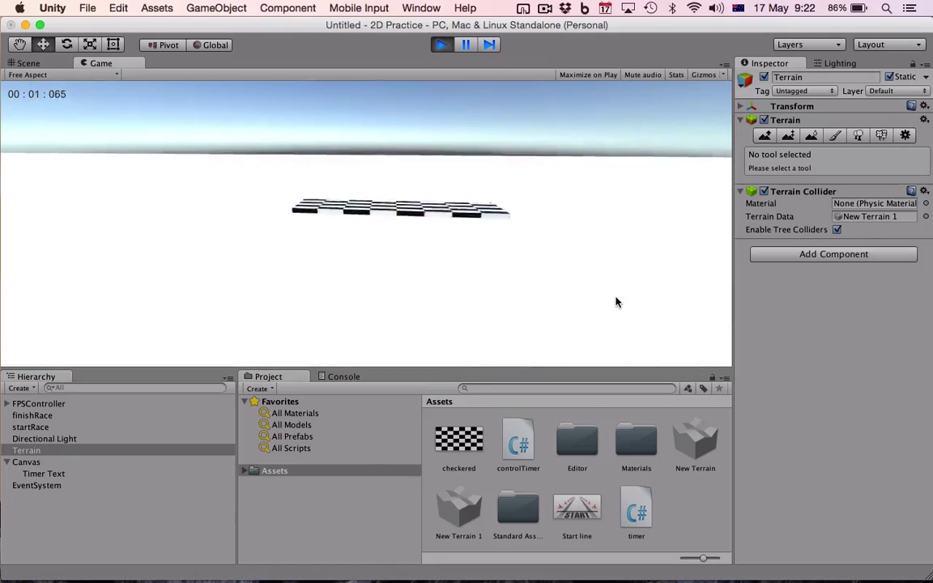
mouse_move(249, 340)
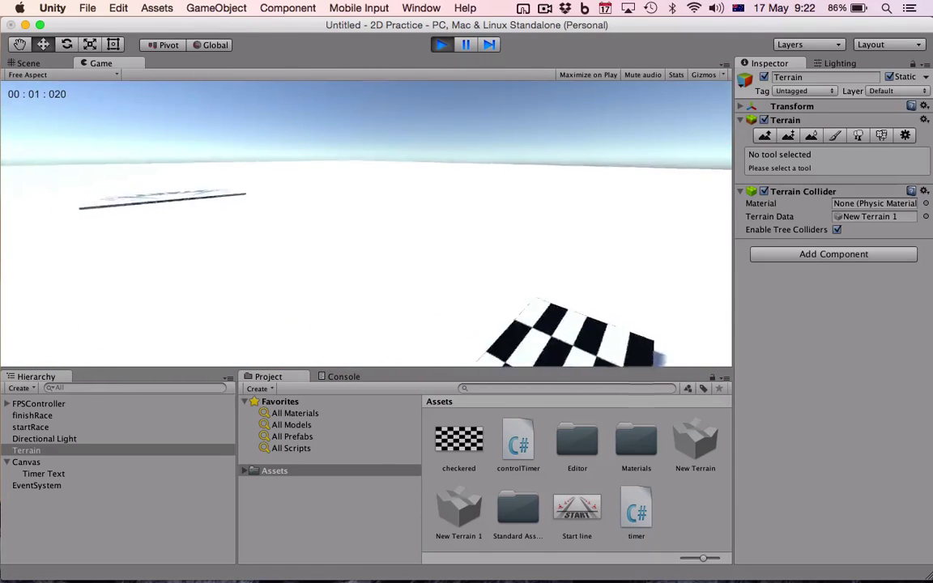
key("w")
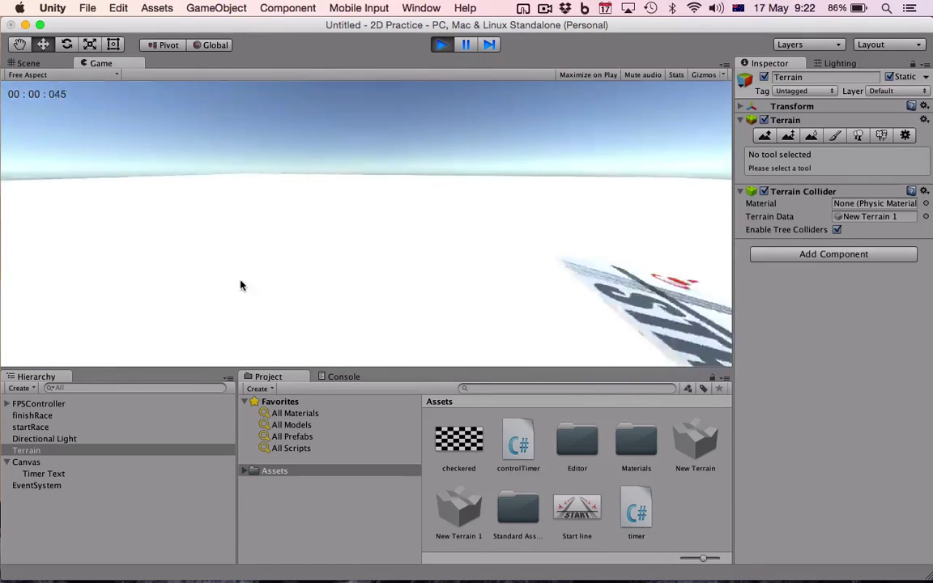
mouse_move(750, 281)
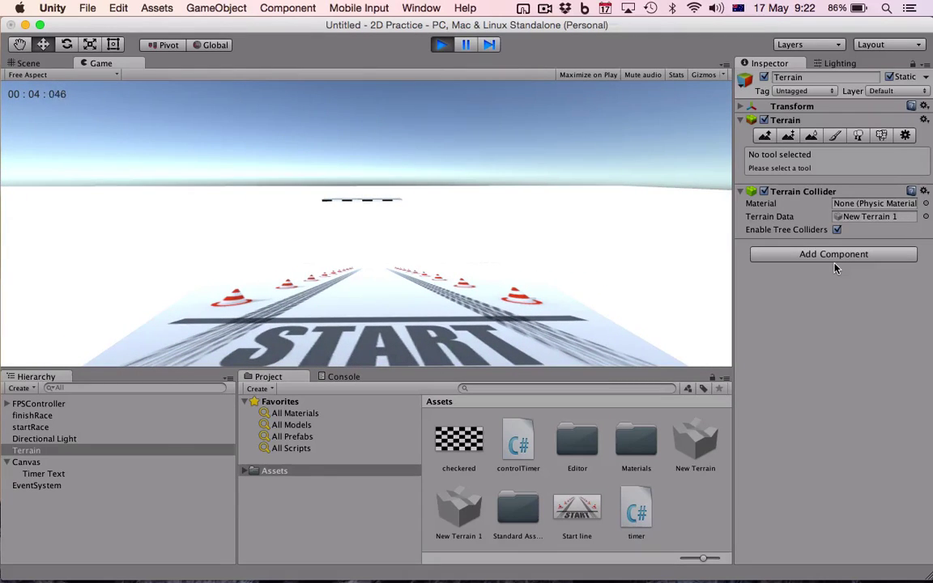
key("w")
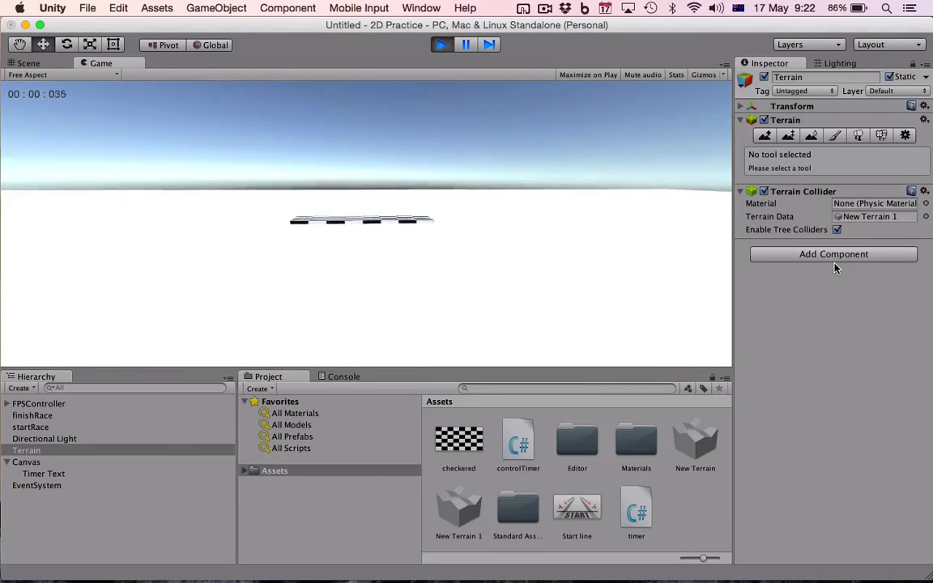
key("w")
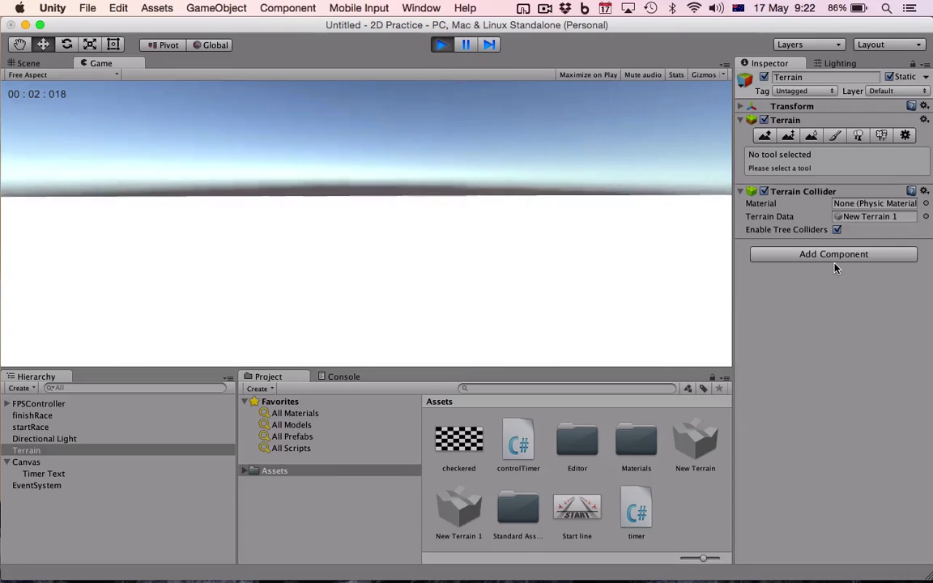
key("w")
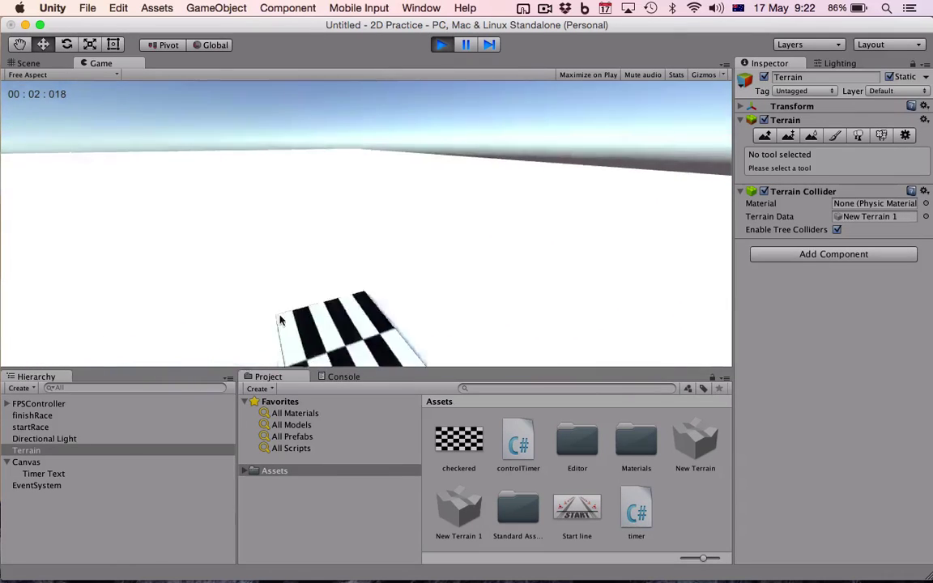
key("w")
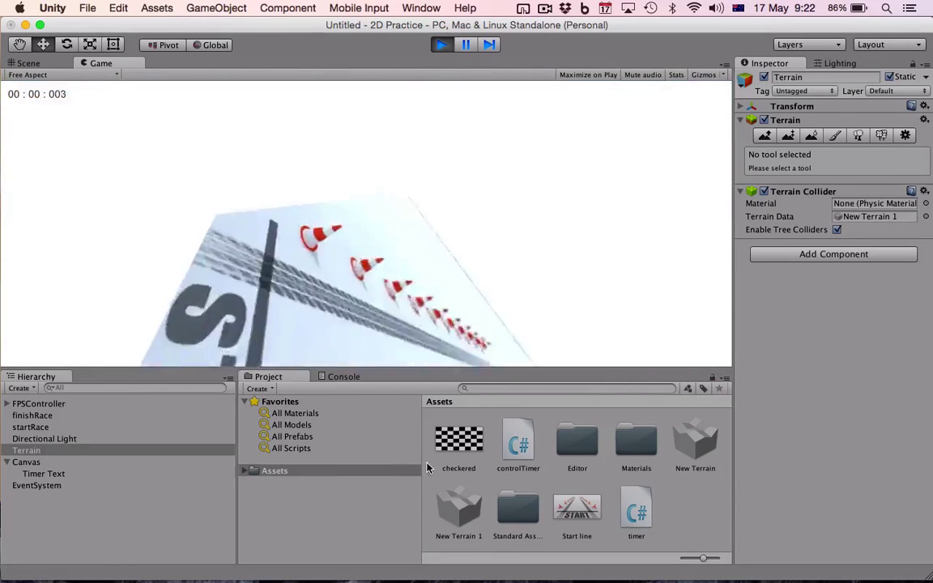
key("w")
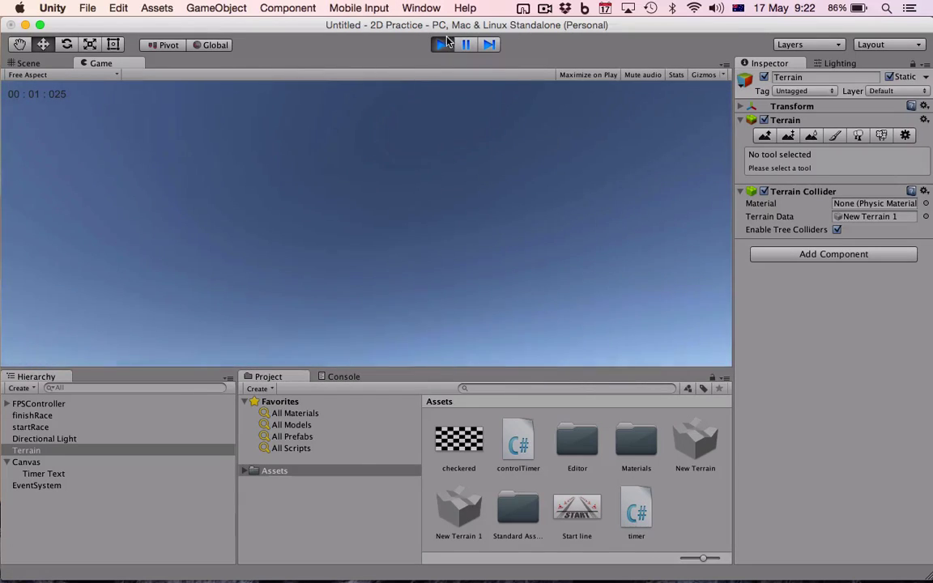
left_click(443, 44)
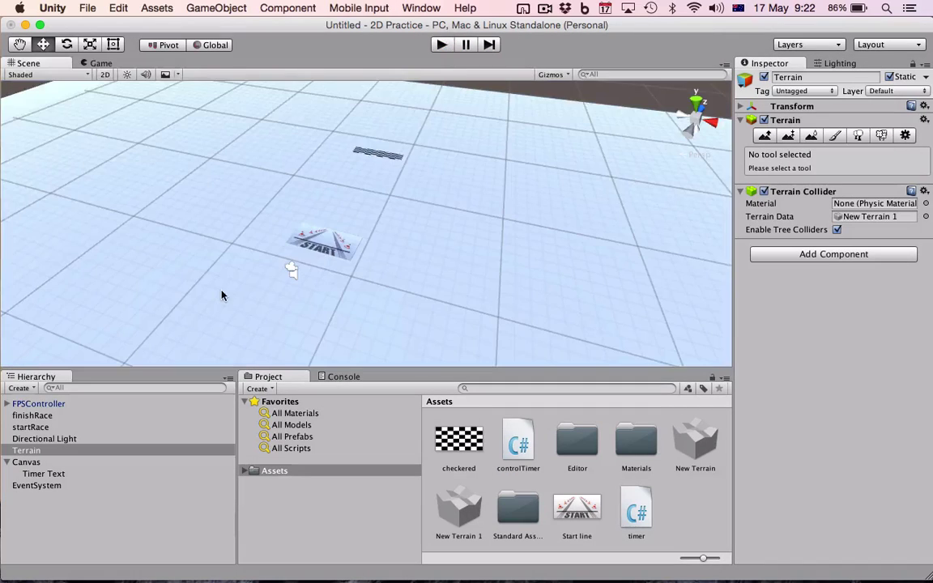
Start a new scene, saving the current one as 'timer running script'
left_click(88, 9)
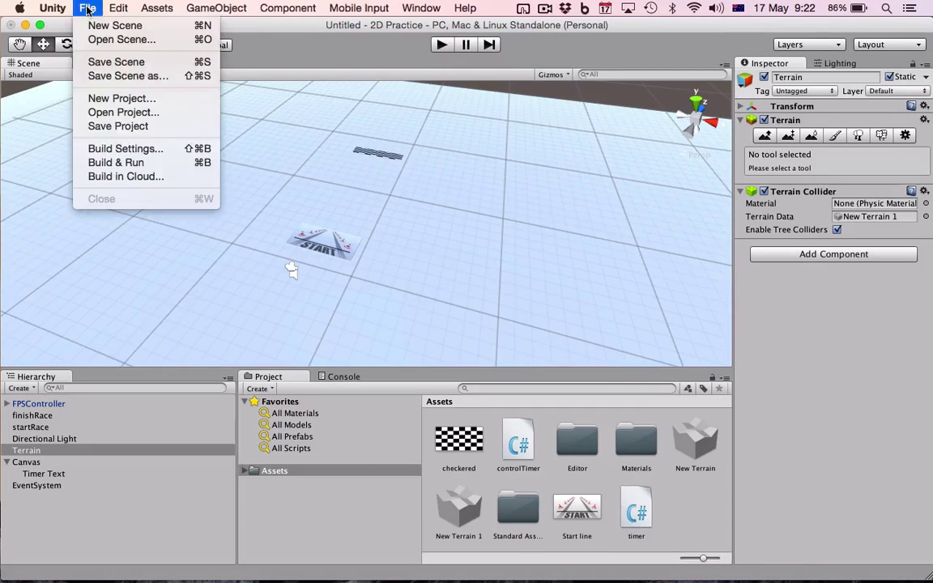
left_click(135, 27)
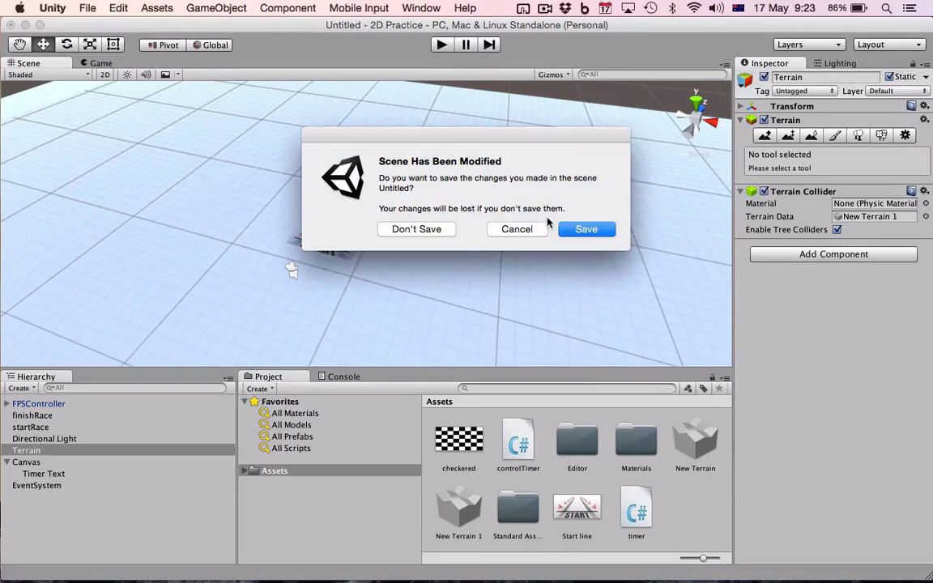
left_click(595, 229)
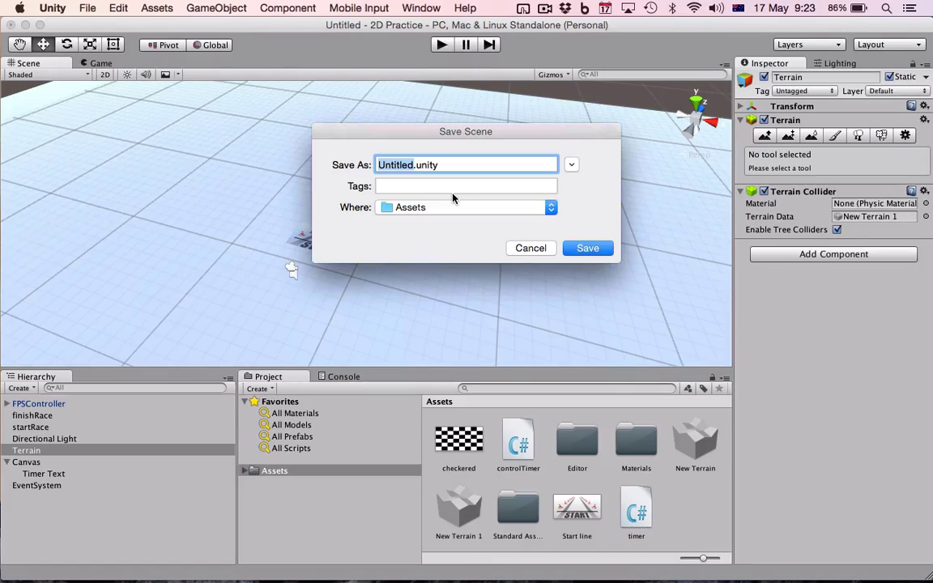
type("timer runn")
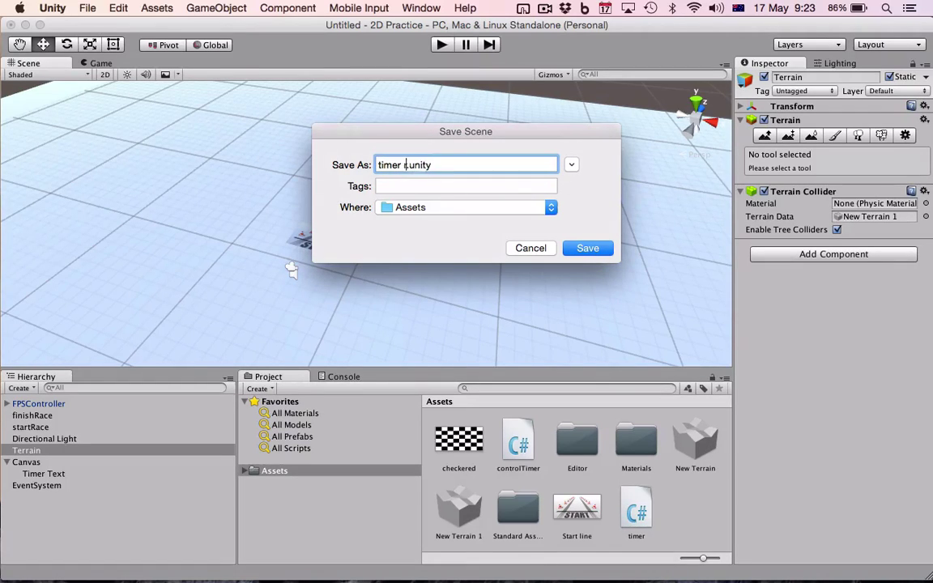
type("ing script")
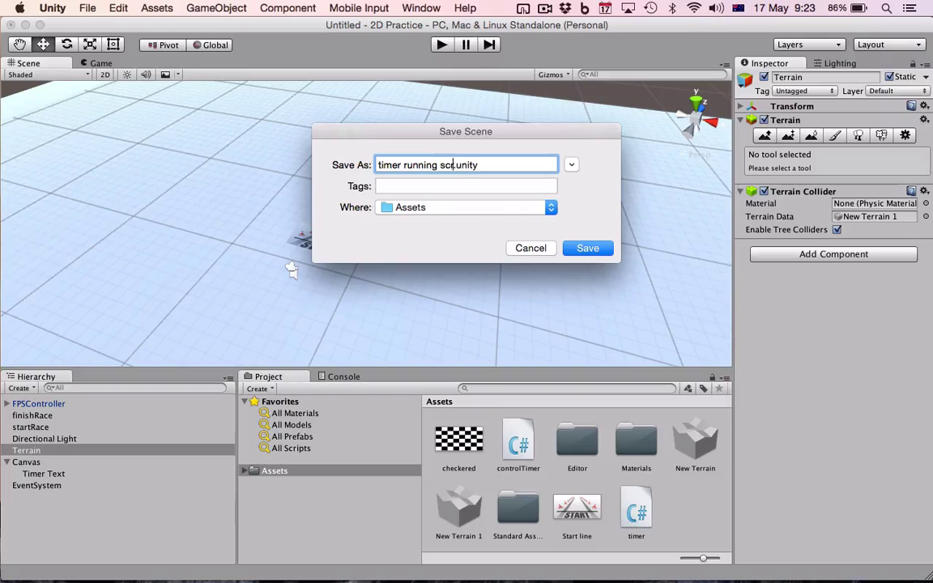
left_click(585, 248)
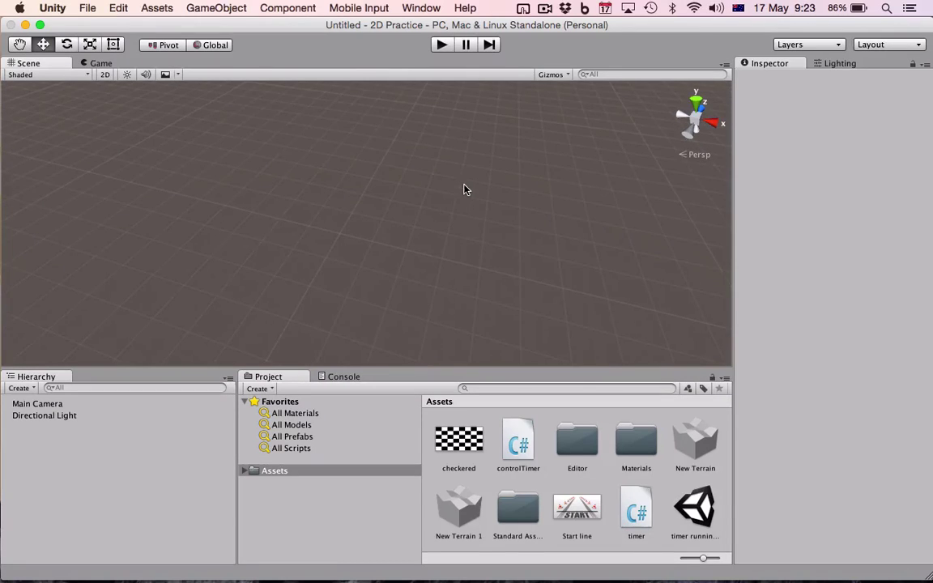
Multi-select checkered, Start line, controlTimer and timer in Assets and delete them with Cmd+Delete
left_click(528, 451)
left_click(466, 442, "super")
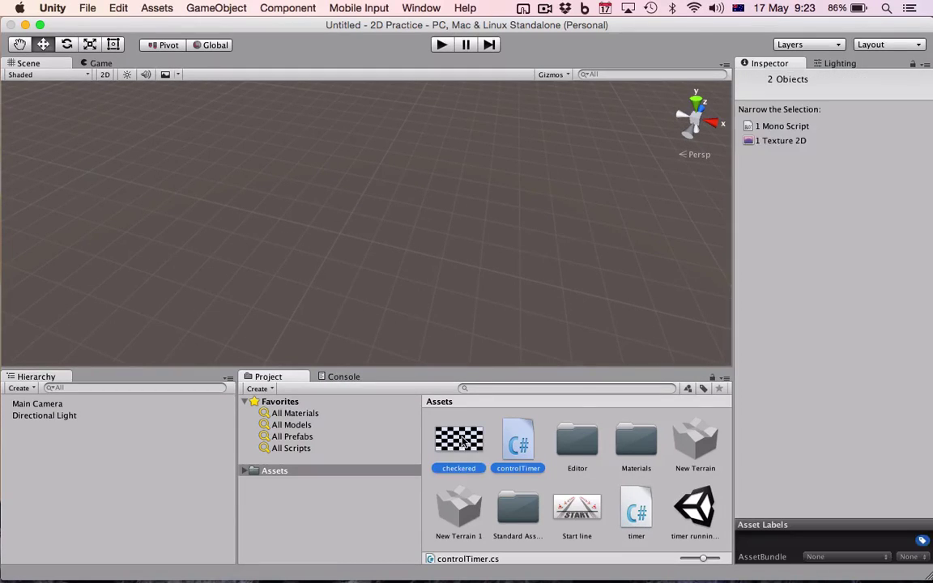
left_click(637, 514, "super")
left_click(582, 517, "super")
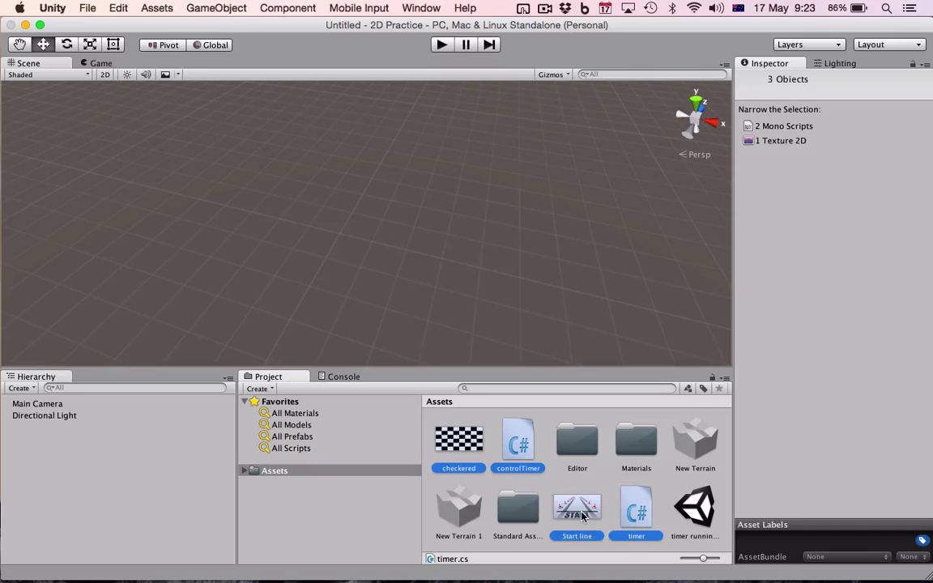
key("super+BackSpace")
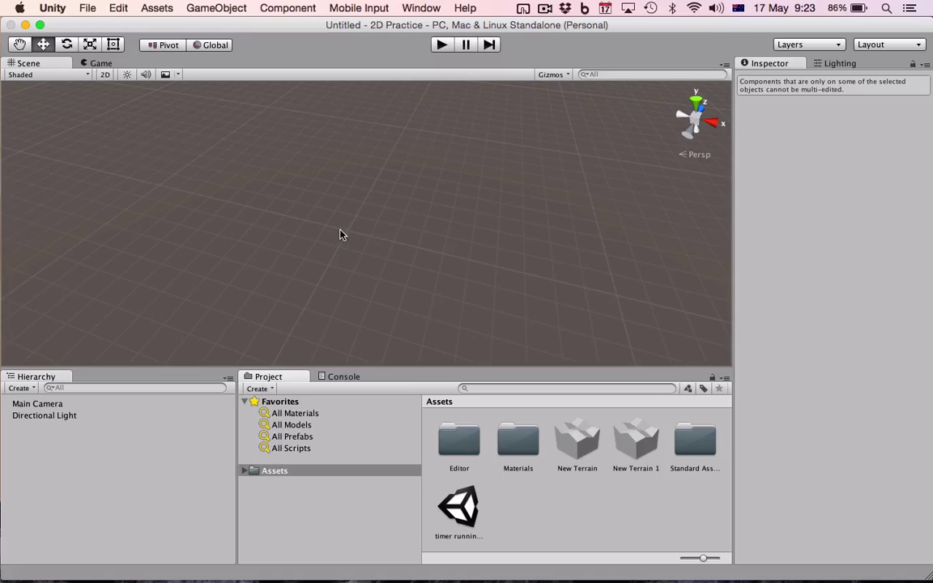
key("q")
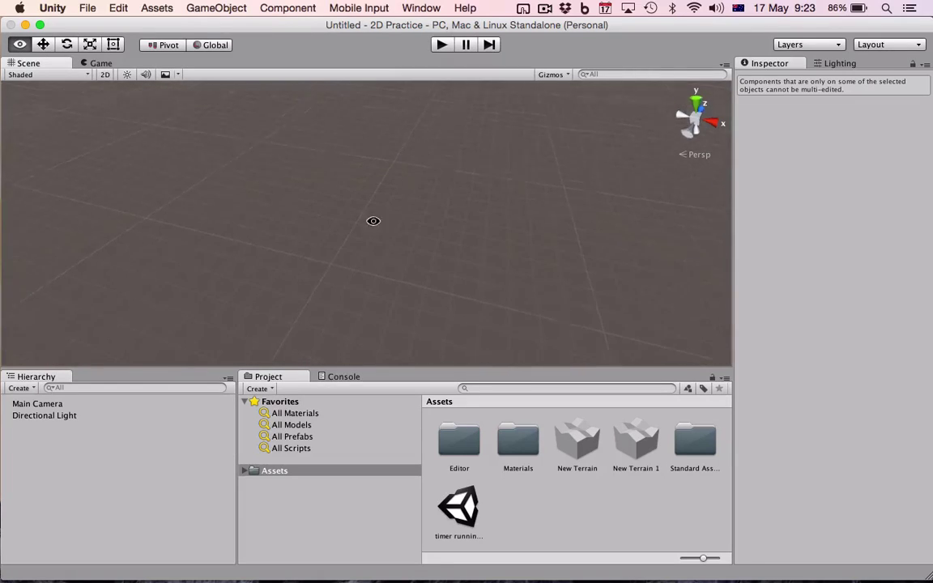
left_click_drag(377, 202, 566, 173, "alt")
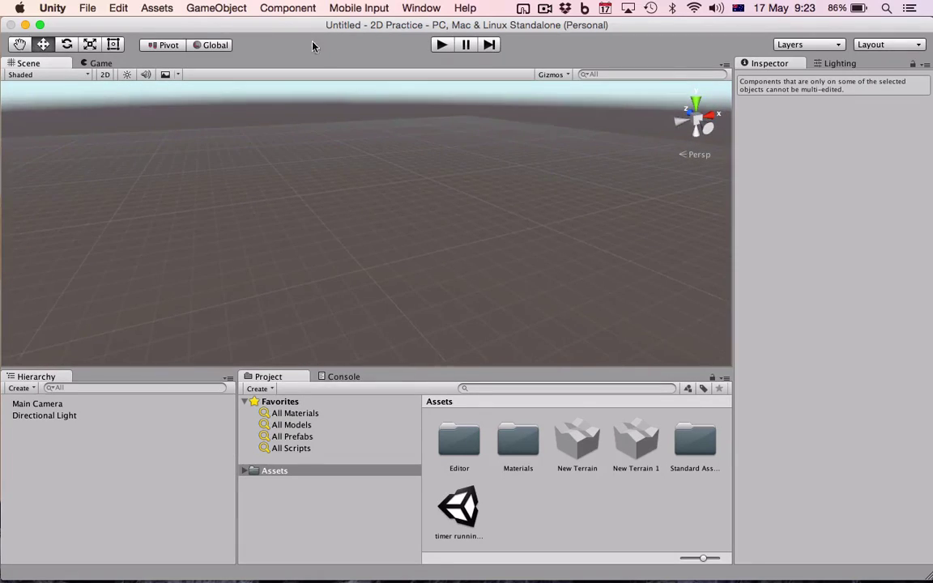
Create a Terrain via GameObject > 3D Object and set Terrain Width and Length to 100
left_click(235, 7)
mouse_move(302, 55)
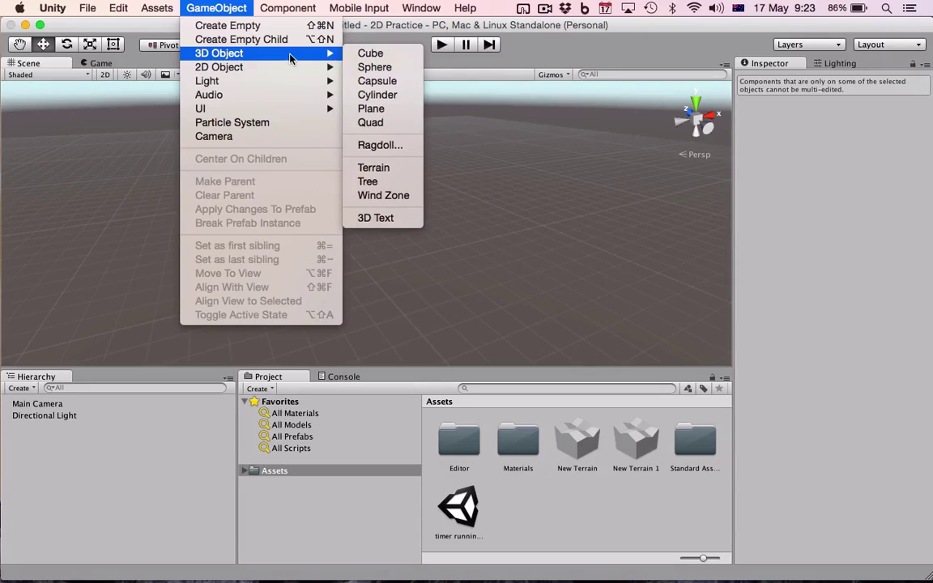
left_click(395, 168)
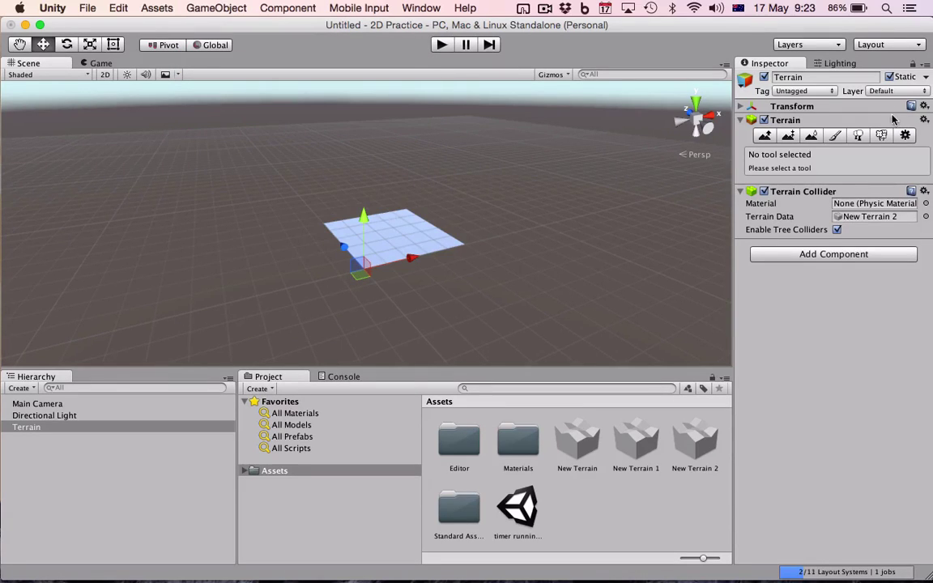
left_click(904, 136)
scroll(843, 417, "down", 5)
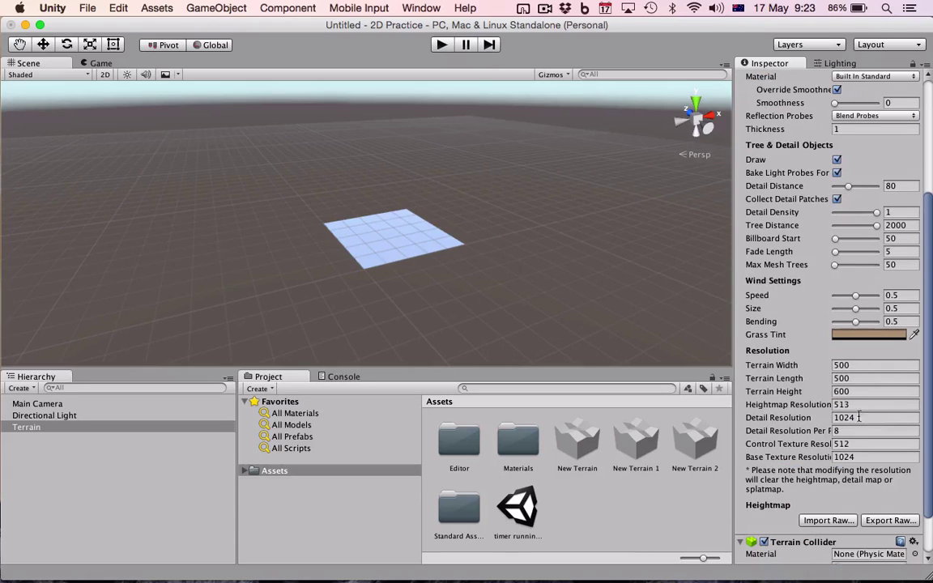
left_click(842, 367)
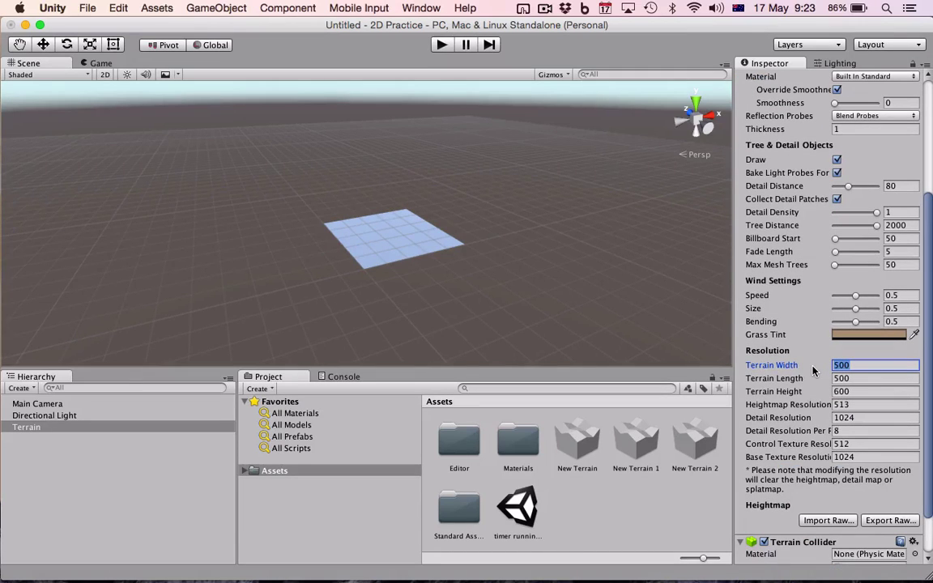
type("100")
key("Tab")
type("100")
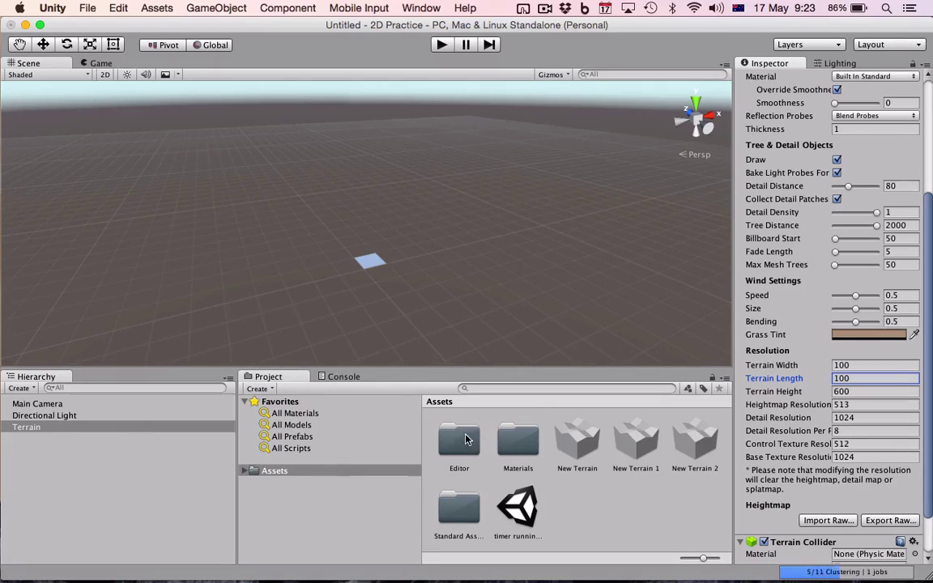
Drag the FPSController prefab from FirstPersonCharacter > Prefabs into the scene and raise it above the terrain
double_click(259, 475)
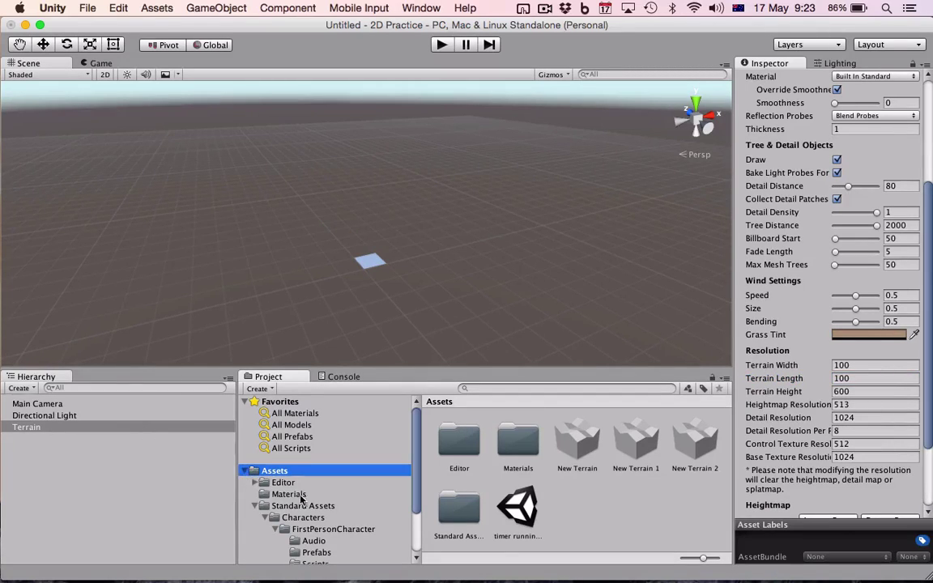
left_click(315, 541)
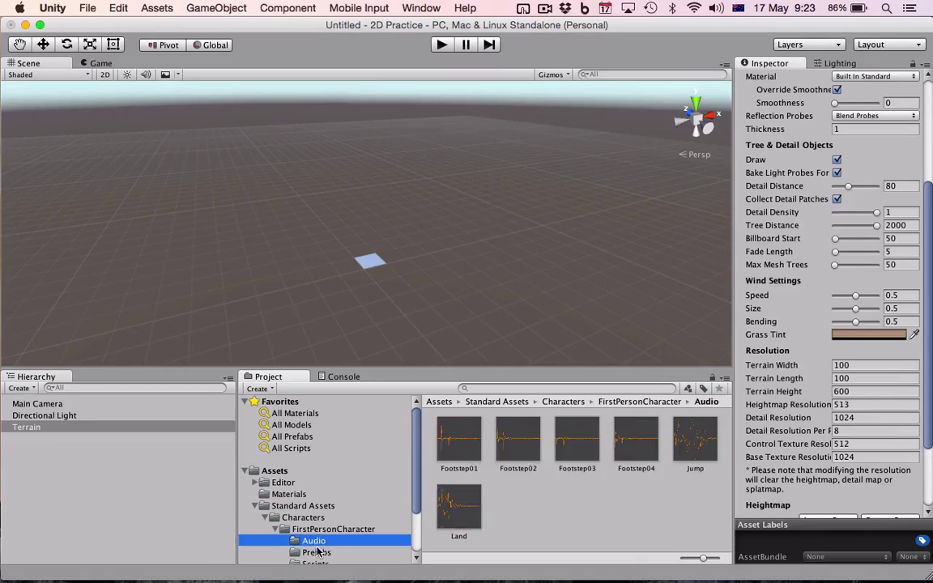
left_click(315, 553)
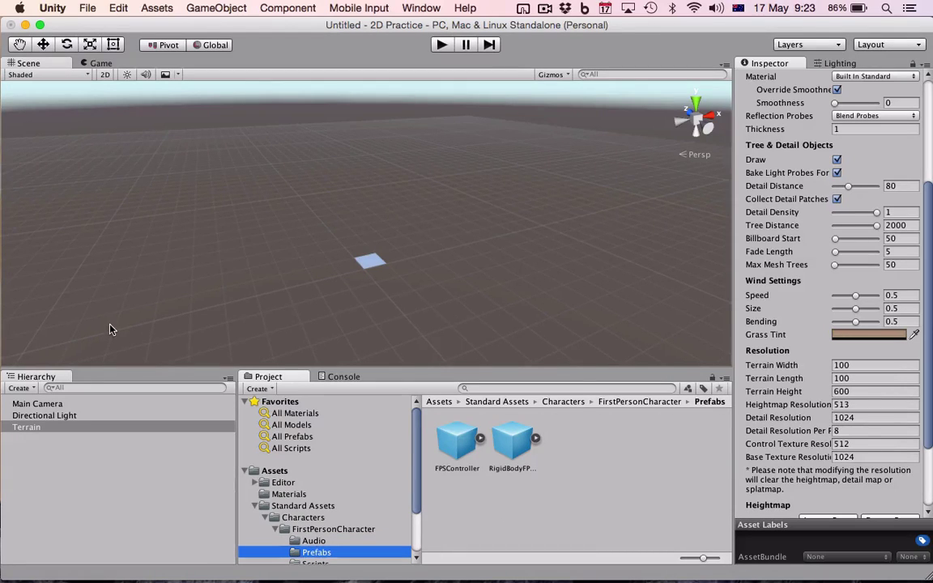
double_click(39, 430)
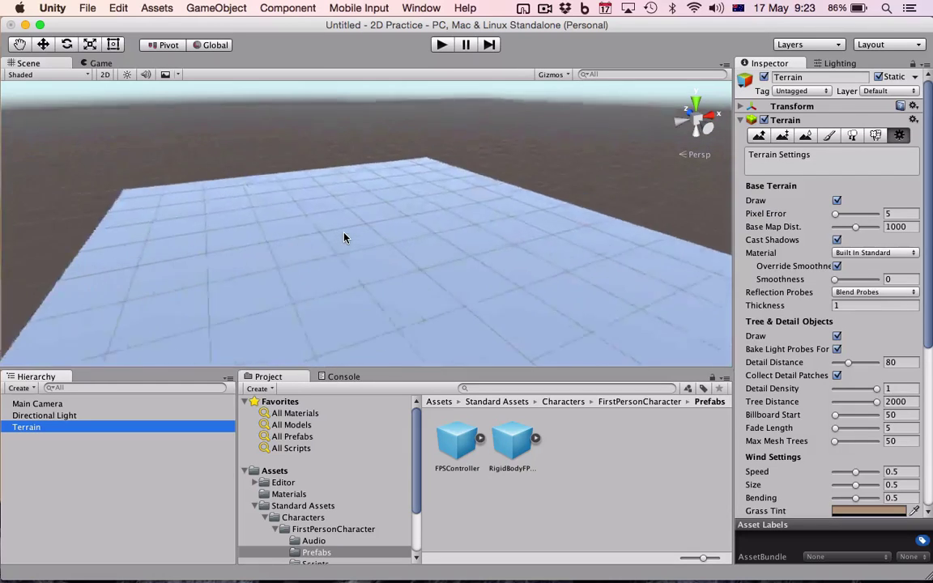
left_click_drag(453, 450, 324, 260)
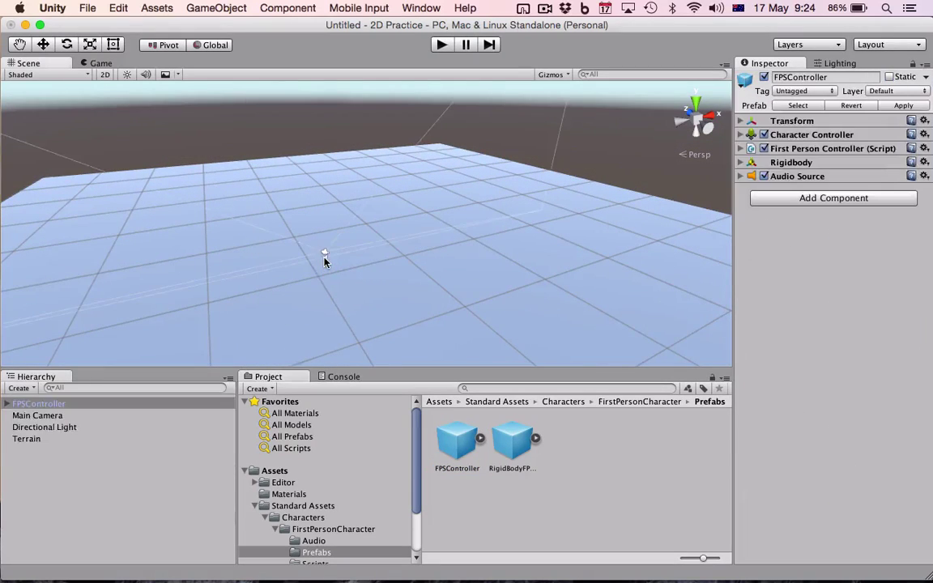
double_click(46, 405)
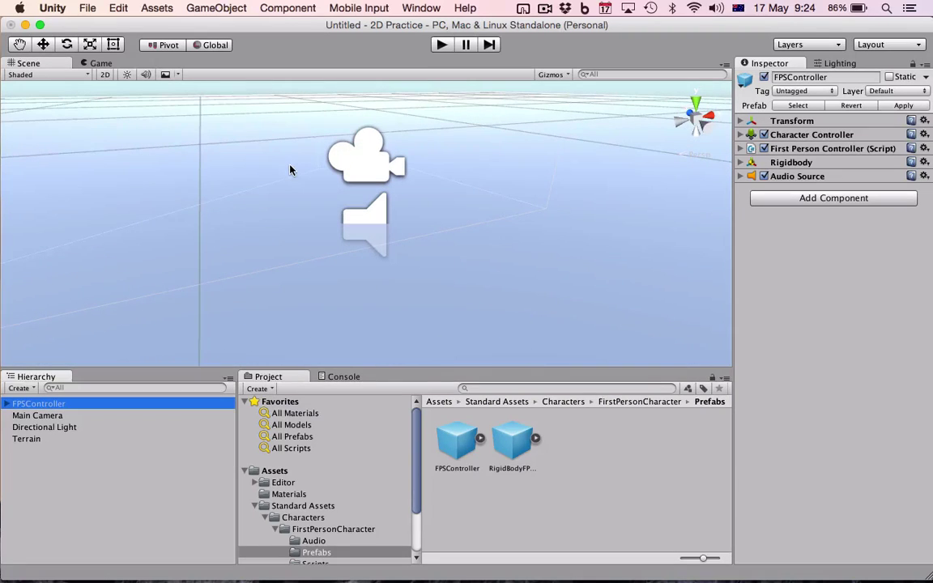
left_click(45, 47)
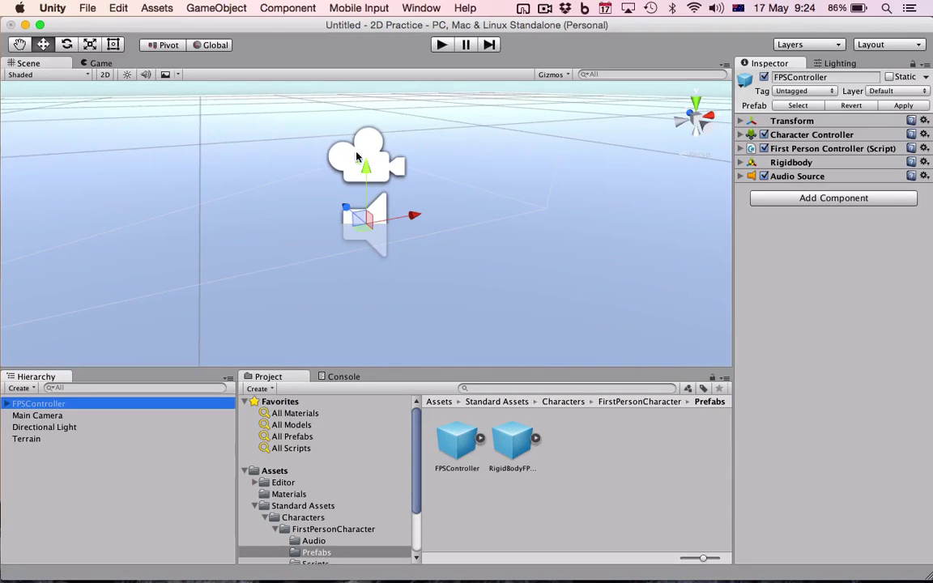
left_click_drag(367, 170, 366, 61)
Run a quick play test of the scene and stop it
scroll(405, 159, "down", 5)
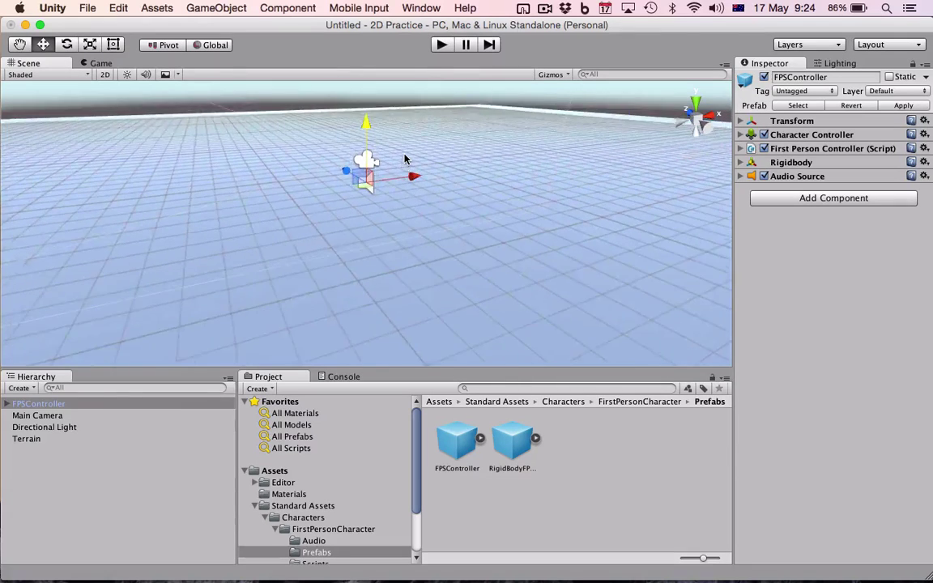
left_click(435, 47)
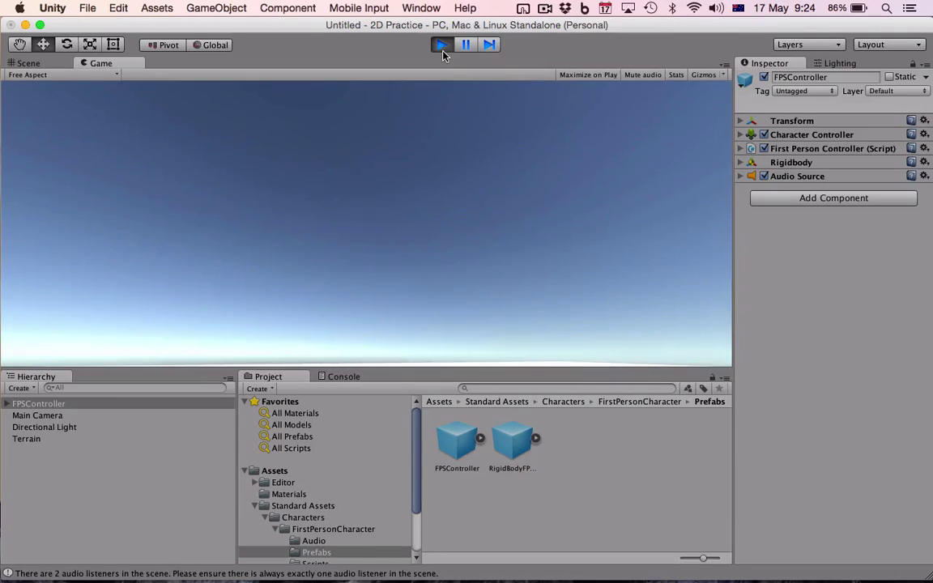
left_click(442, 47)
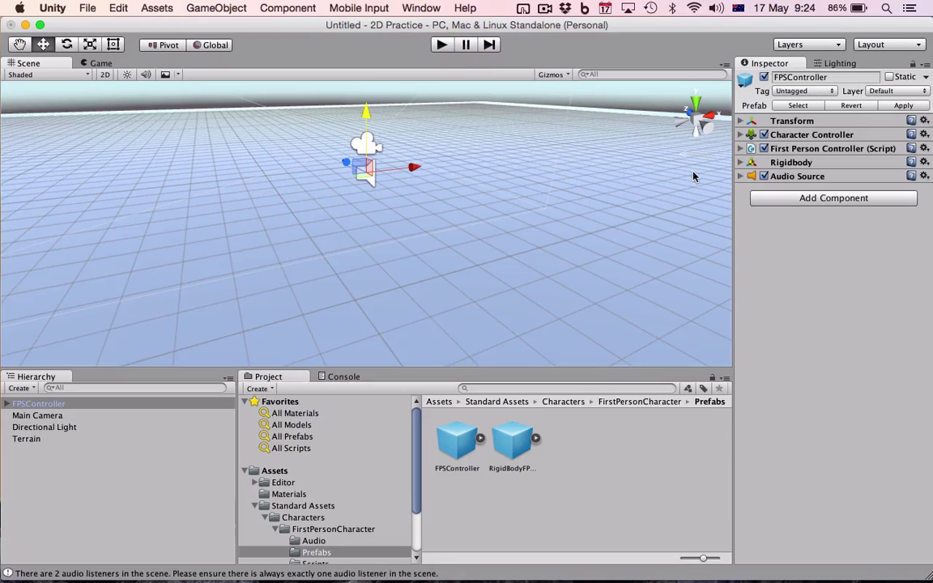
Drag controlTimer.cs, timer.cs, Start line.jpg and checkered.jpg from the desktop into Assets
left_click(255, 506)
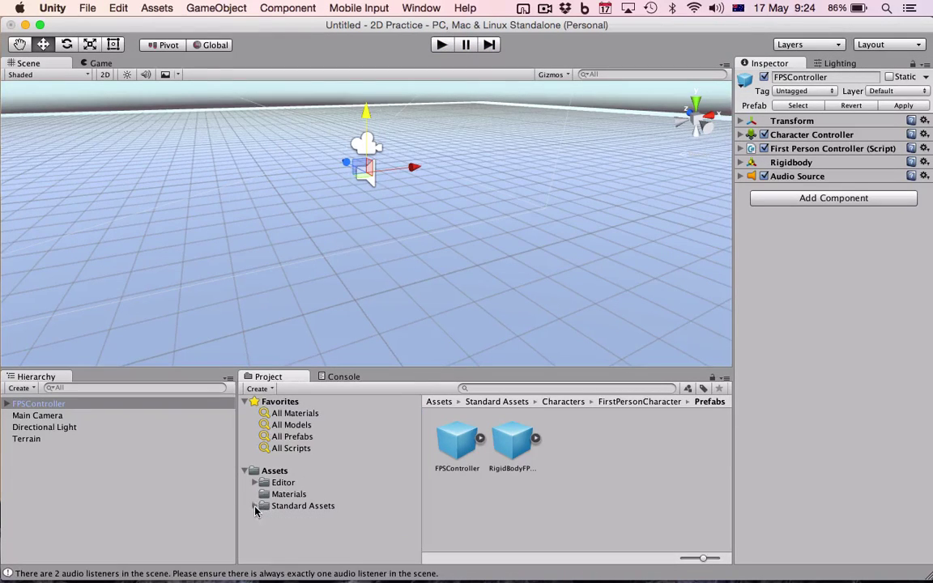
left_click_drag(223, 27, 498, 36)
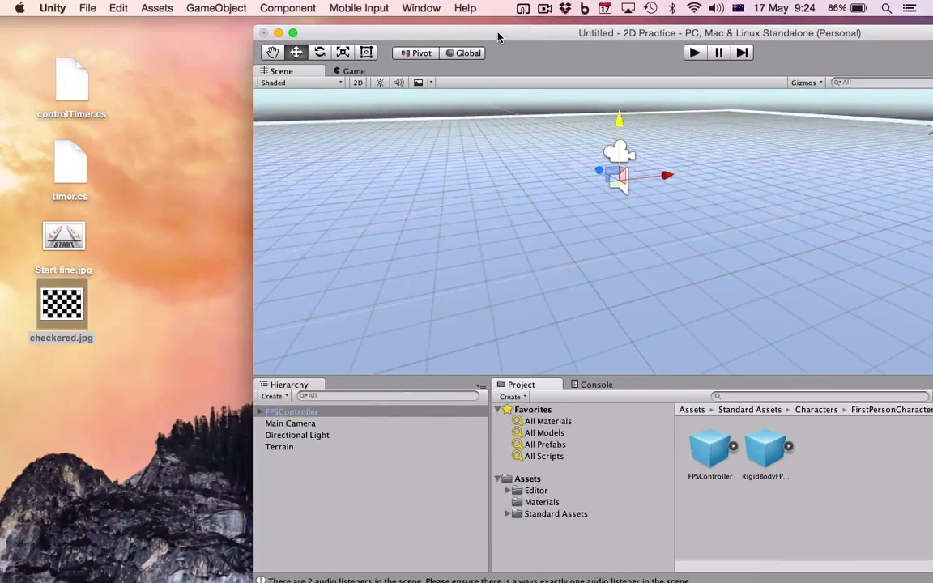
left_click_drag(139, 320, 38, 44)
left_click_drag(142, 91, 68, 328)
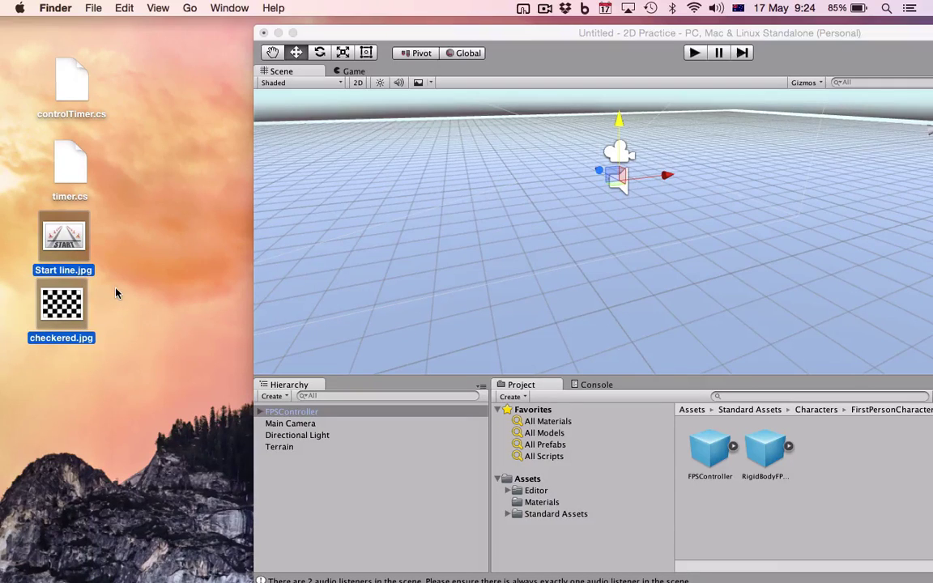
left_click(125, 359)
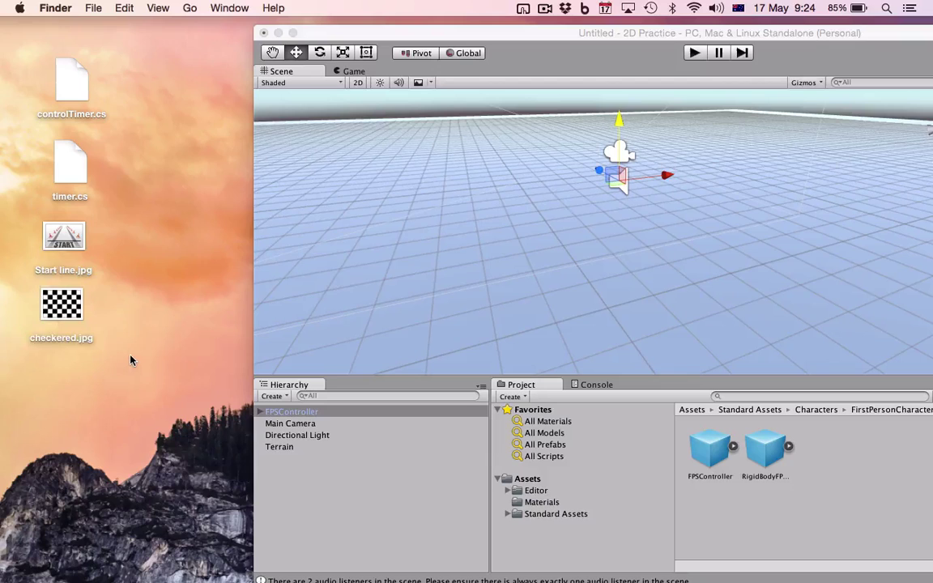
left_click_drag(131, 358, 72, 77)
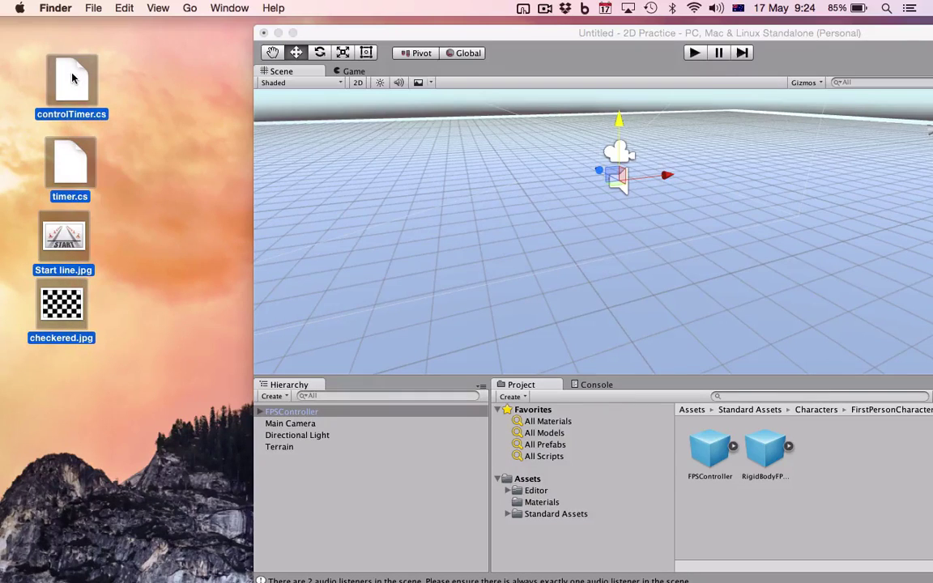
left_click(528, 479)
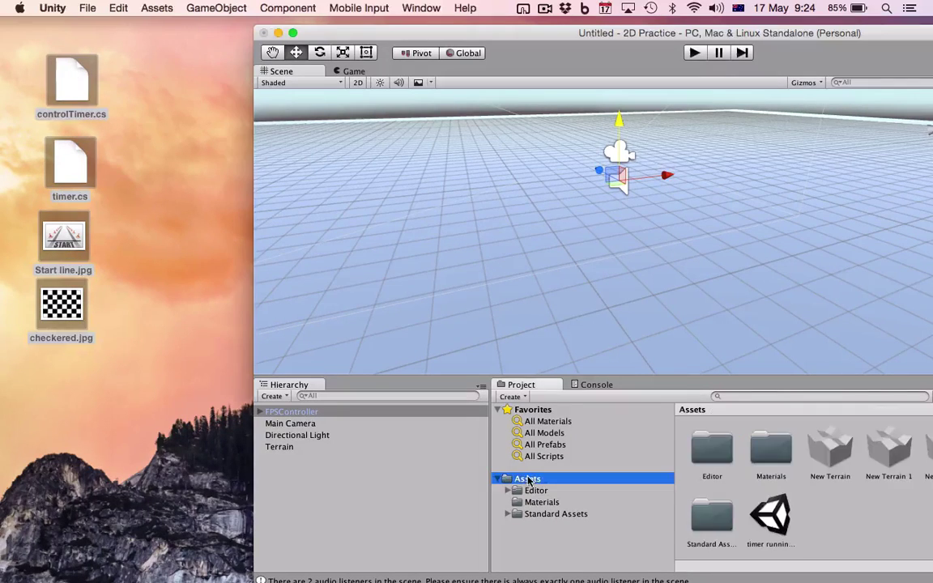
left_click_drag(526, 39, 412, 34)
left_click_drag(83, 84, 763, 523)
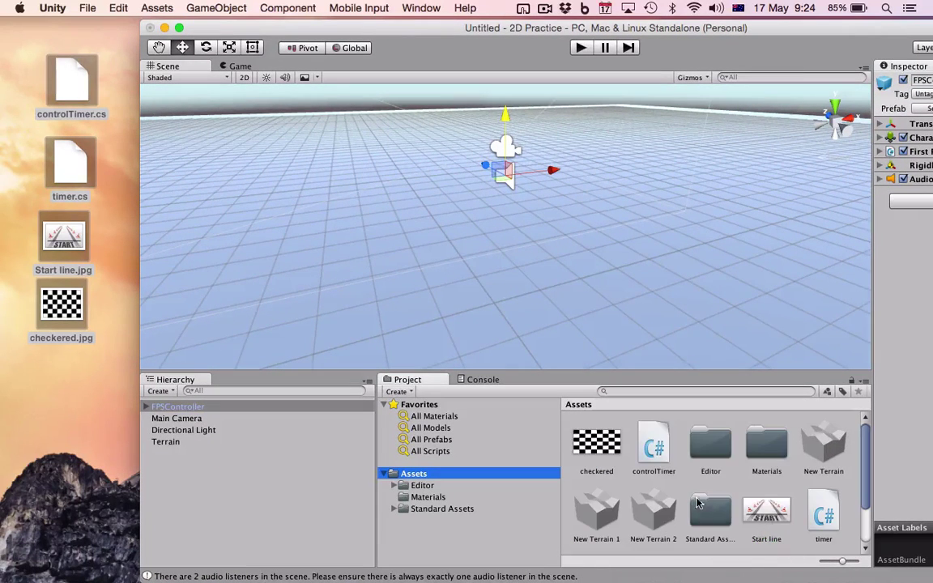
left_click_drag(513, 30, 376, 27)
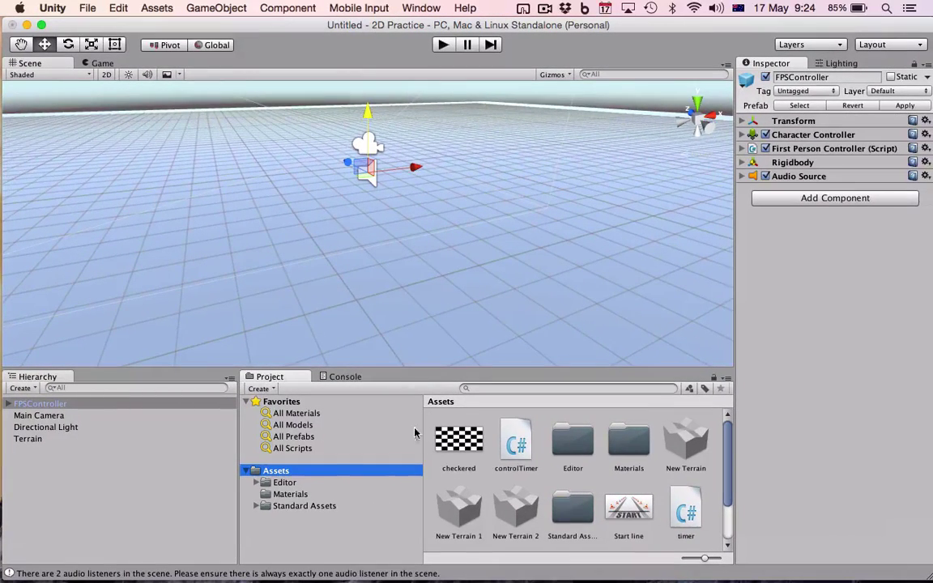
Drop the controlTimer and timer scripts onto FPSController and confirm them in its Inspector
left_click(144, 427)
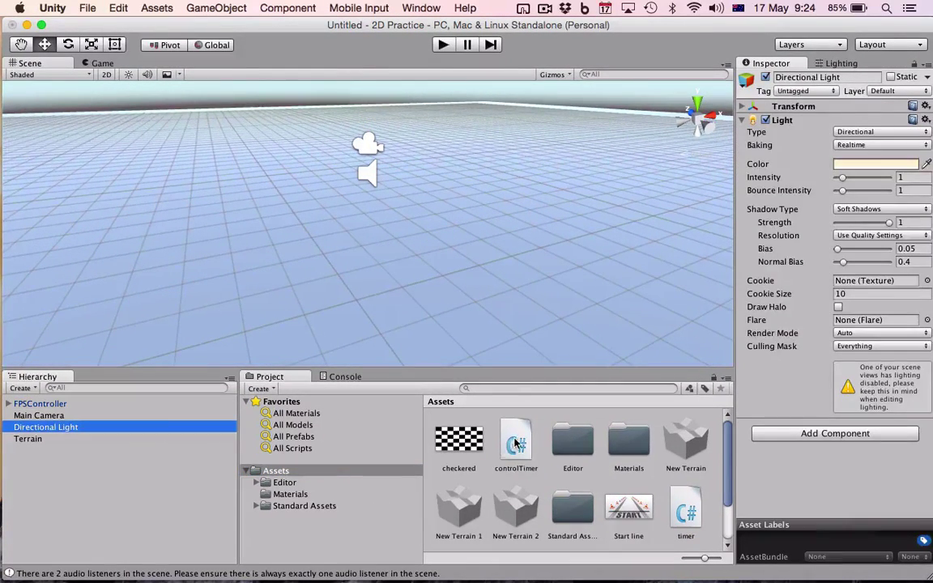
left_click(516, 443)
left_click(694, 516, "super")
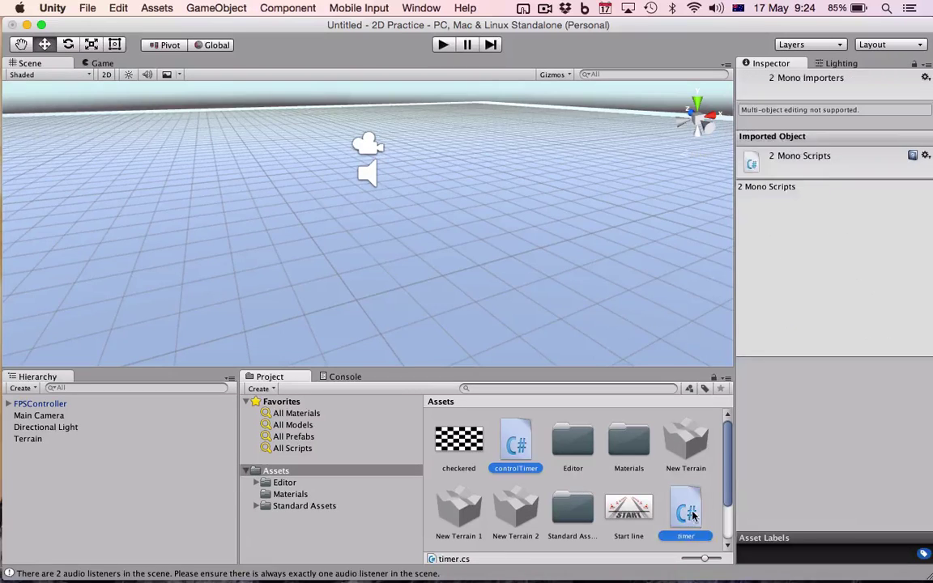
left_click_drag(519, 443, 39, 405)
left_click(54, 415)
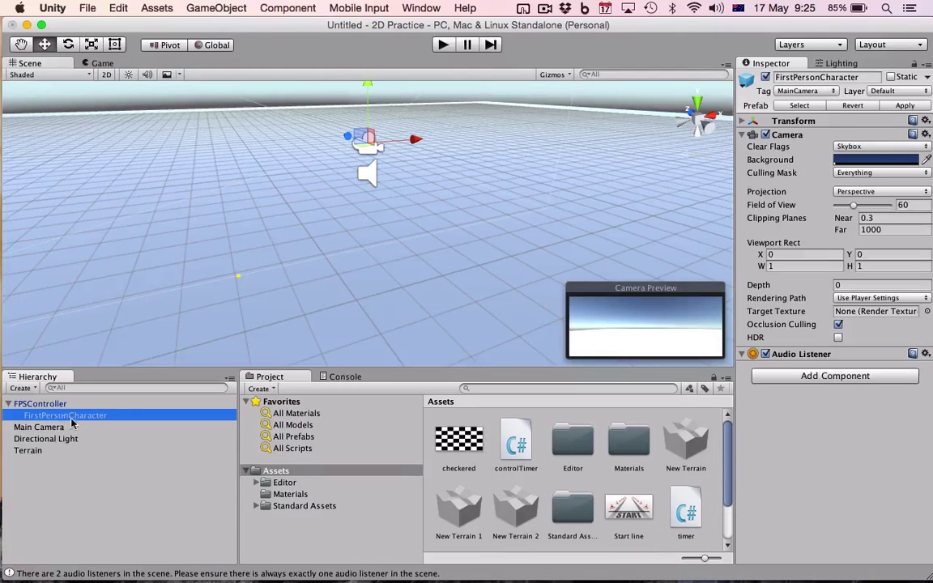
left_click(7, 404)
left_click(27, 405)
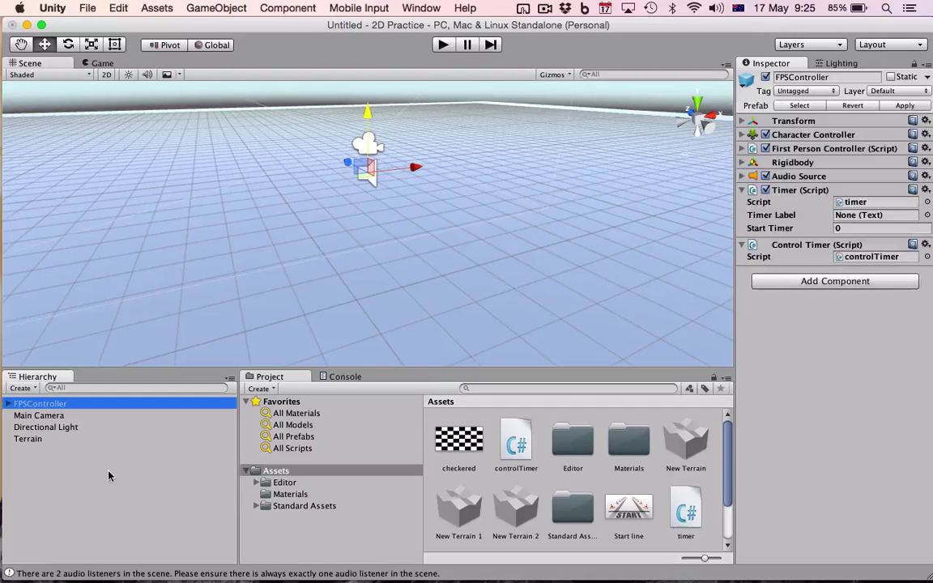
left_click(95, 431)
right_click_drag(320, 140, 357, 161)
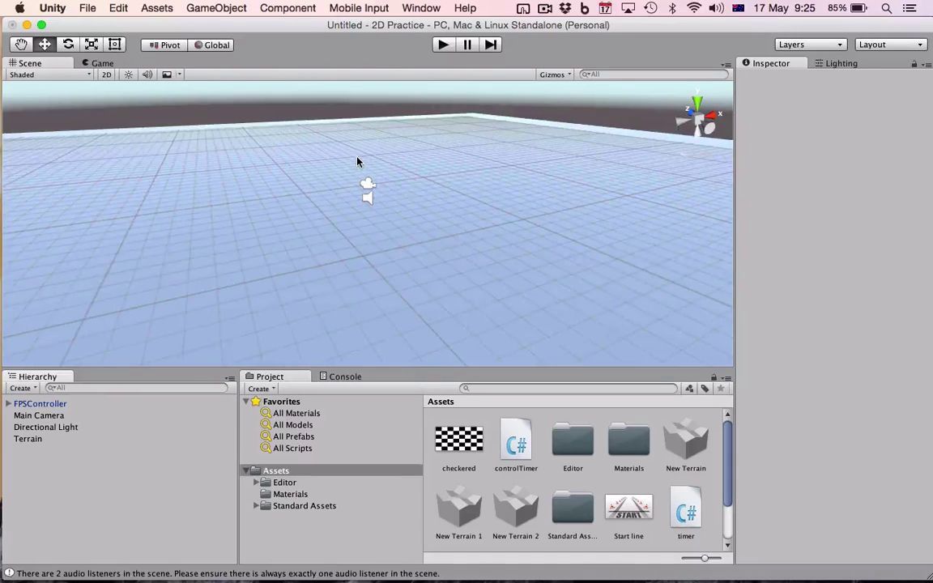
After a quick play check, create a UI Text on a new Canvas via GameObject > UI > Text
left_click(443, 45)
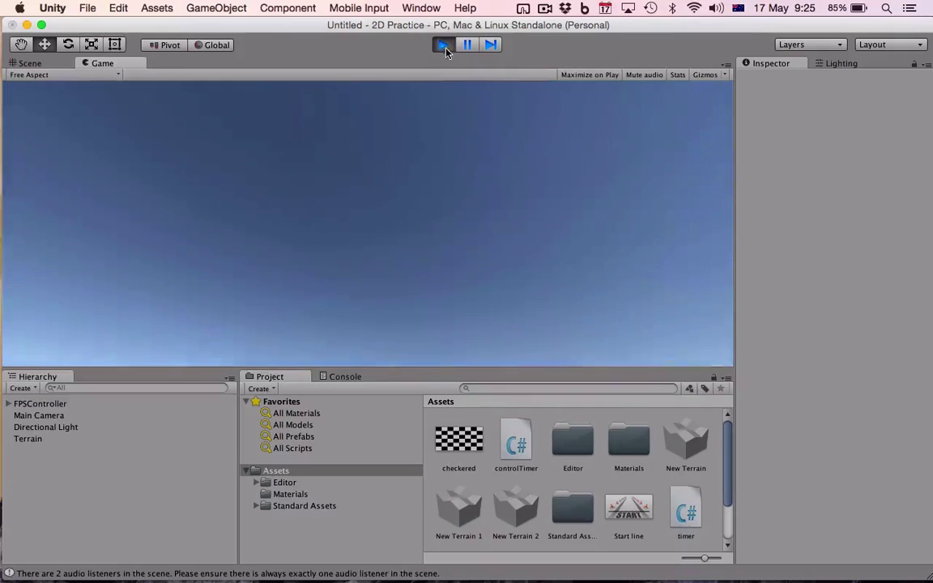
left_click(443, 45)
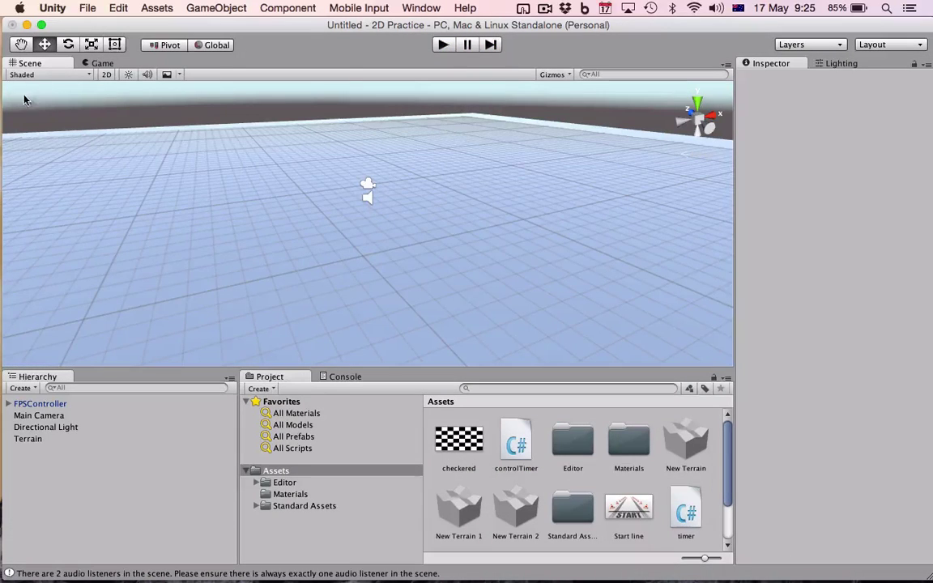
left_click(219, 10)
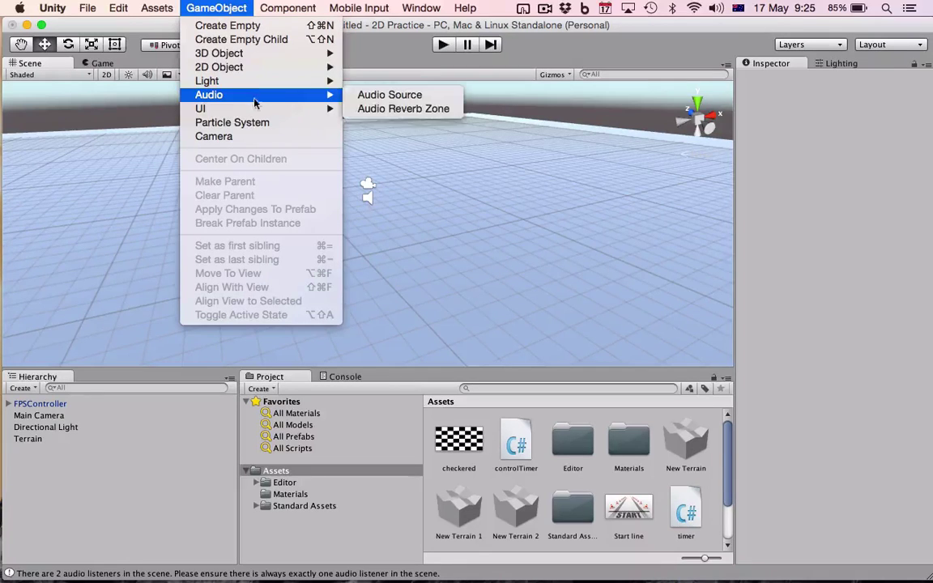
mouse_move(275, 111)
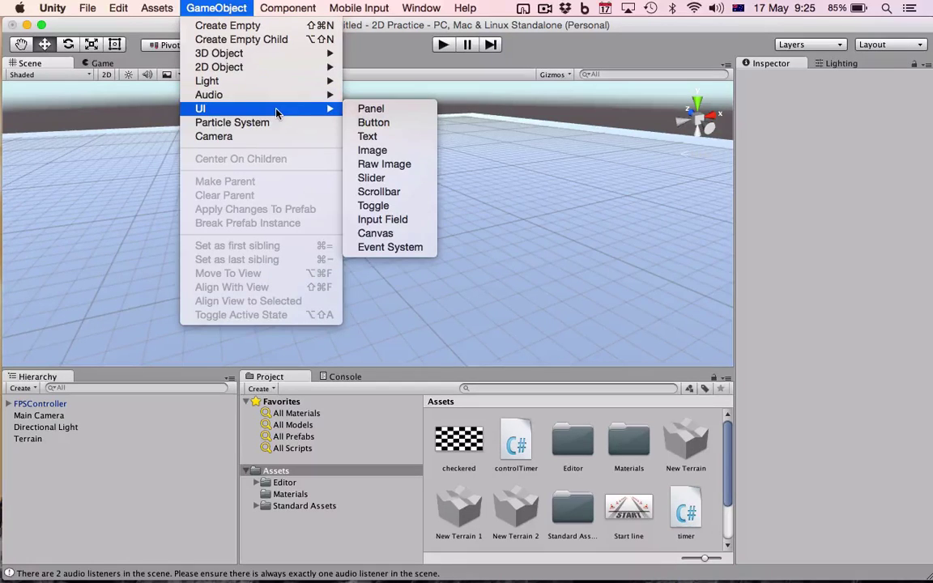
left_click(405, 137)
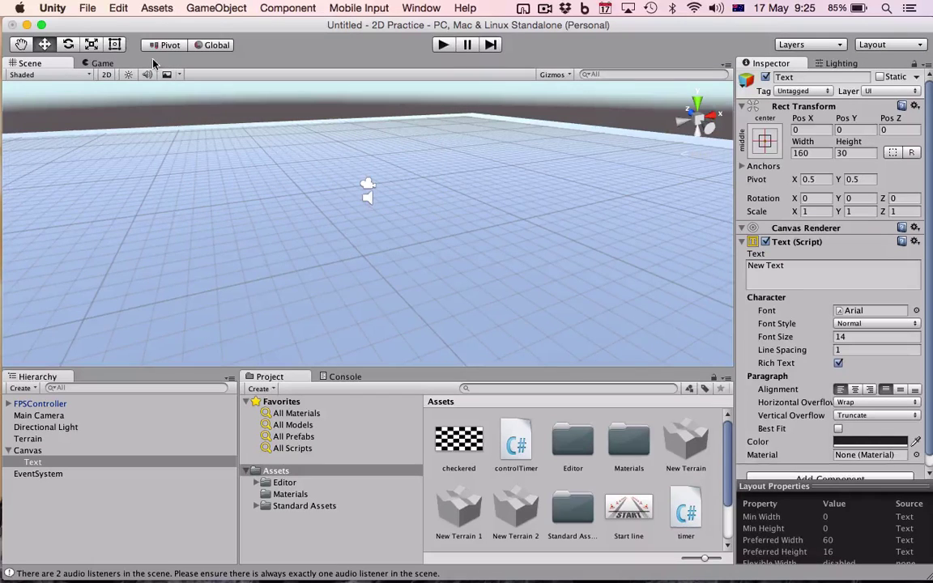
Preview the New Text label in the Game view and a play run, then return to Scene
left_click(103, 63)
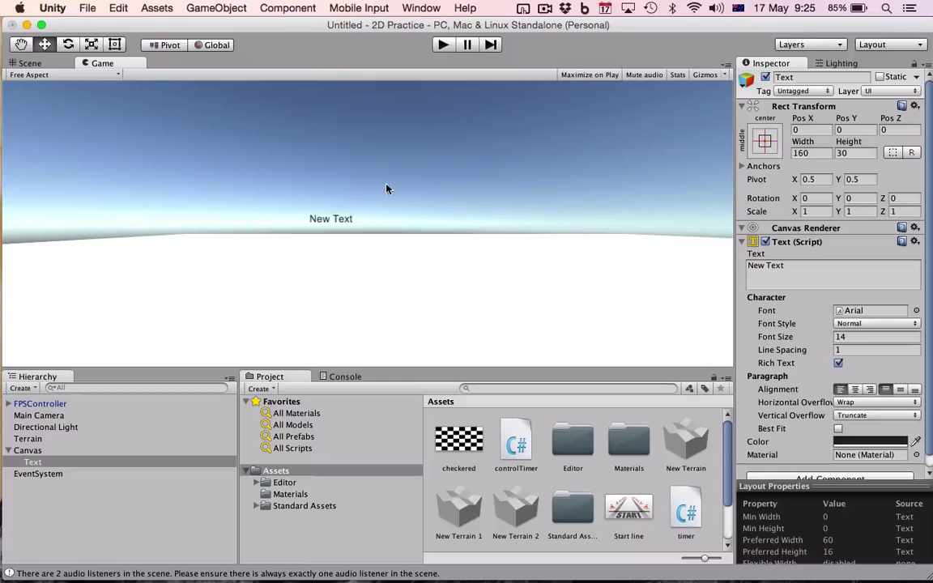
left_click(443, 46)
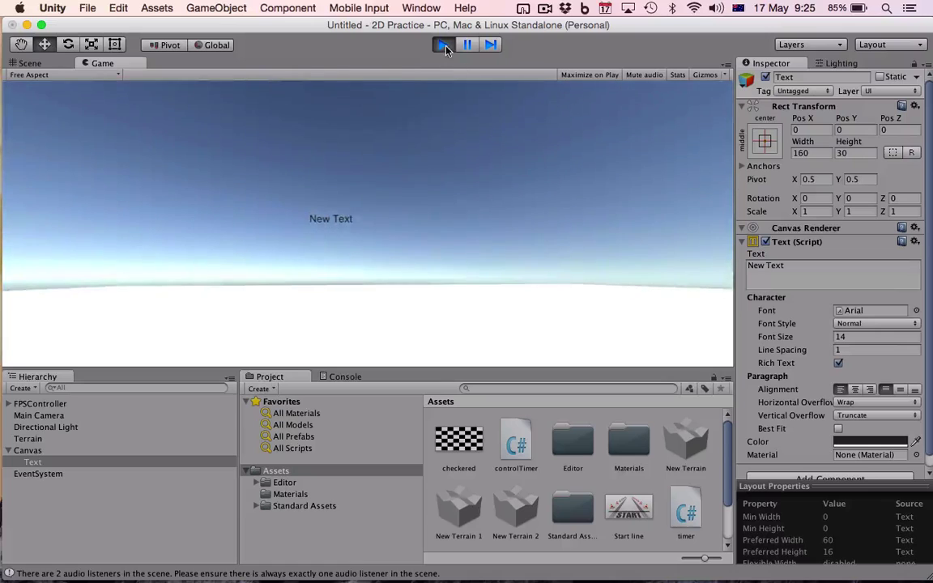
left_click(444, 47)
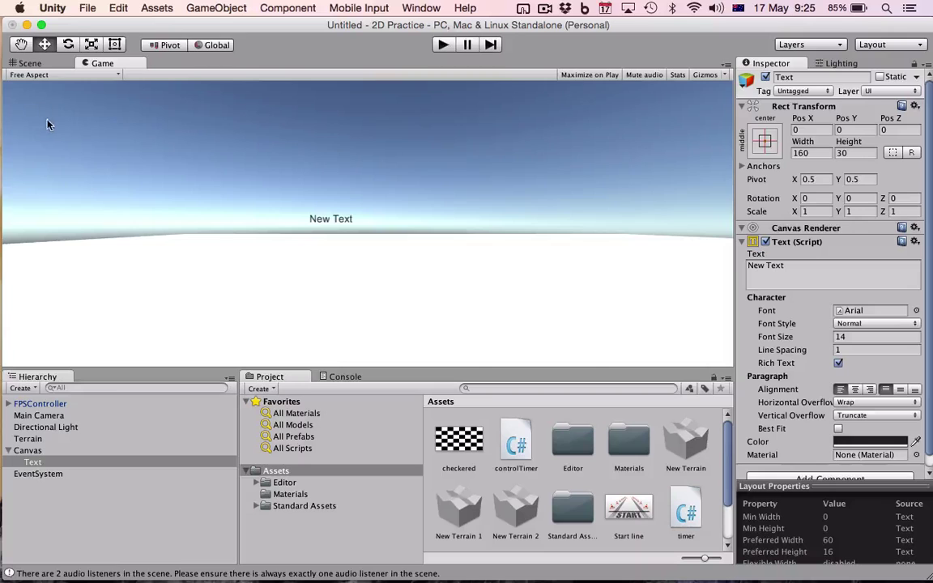
left_click(40, 64)
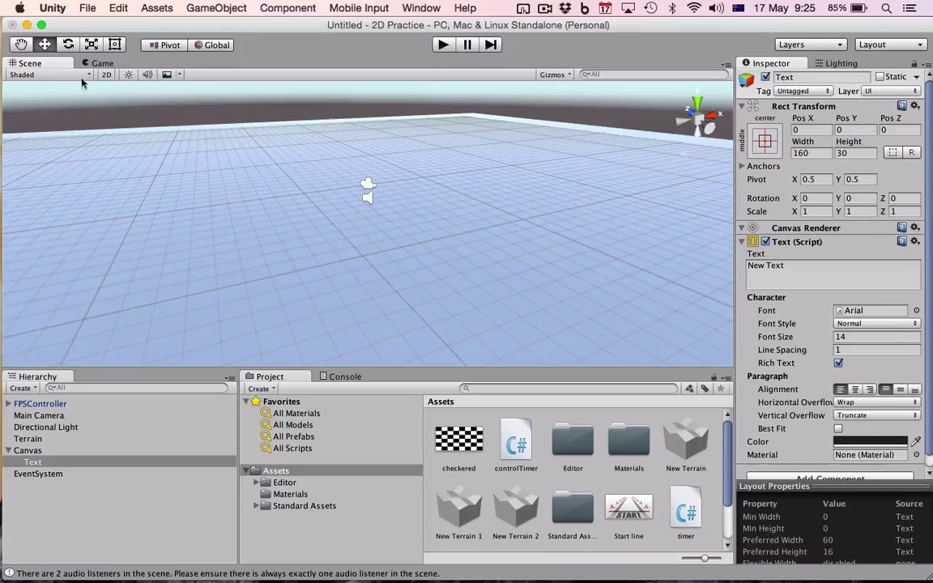
Rename the Text object to TimerText in the Hierarchy
left_click(41, 463)
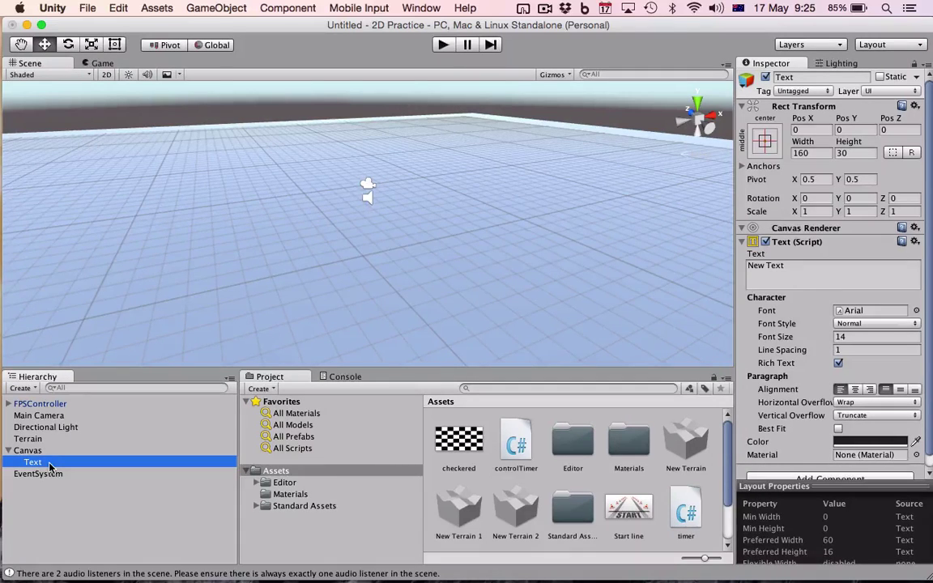
left_click(38, 463)
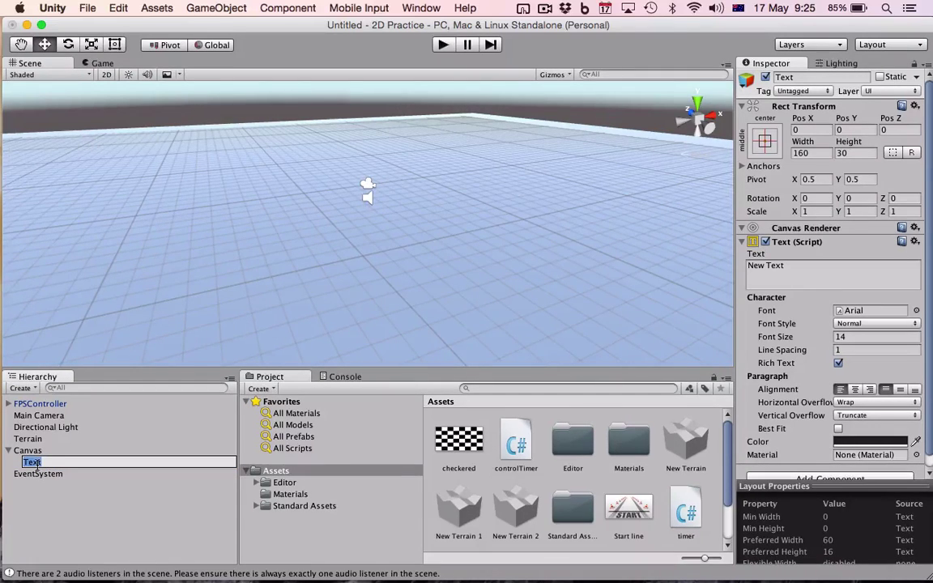
type("TimerTe")
key("Return")
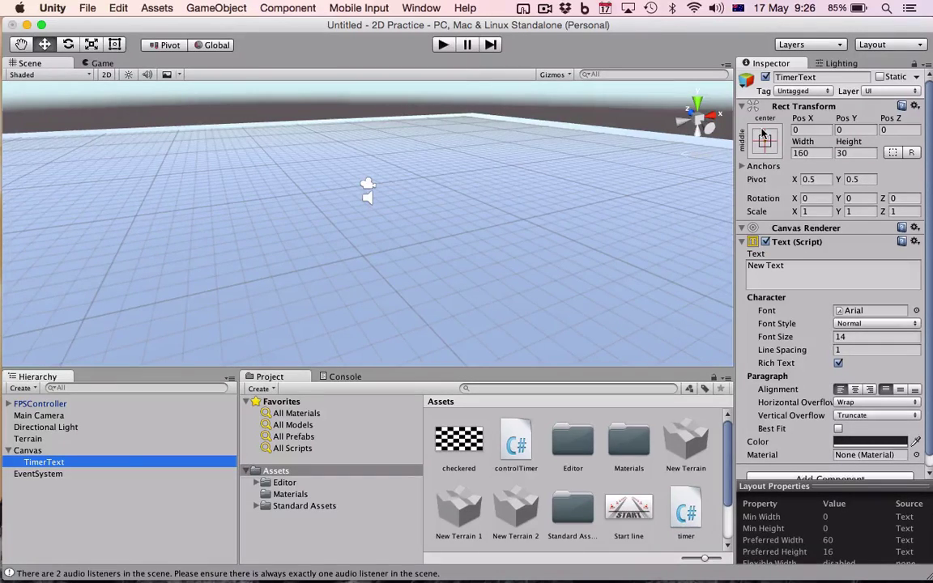
Anchor TimerText to the top-left corner using the Shift+Alt anchor preset
left_click(102, 63)
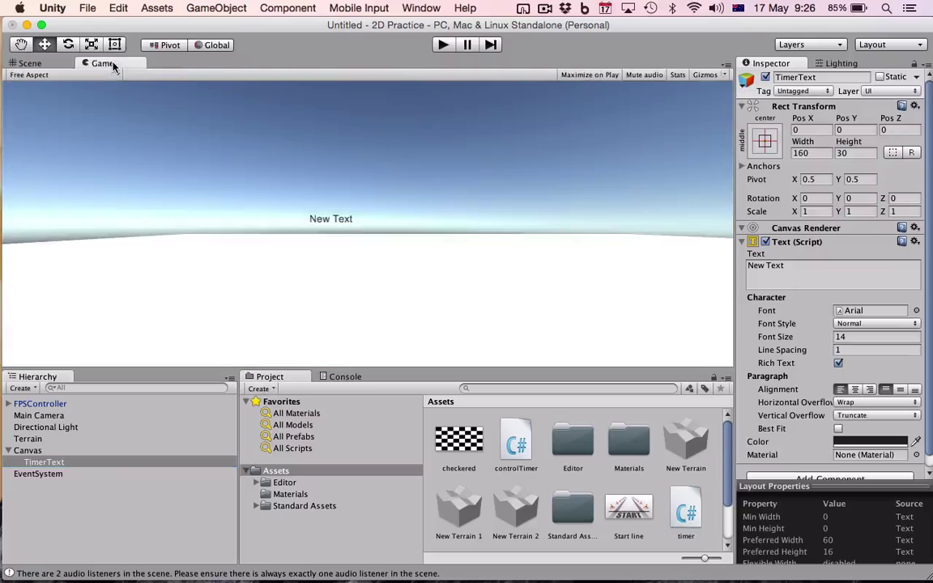
left_click(766, 144)
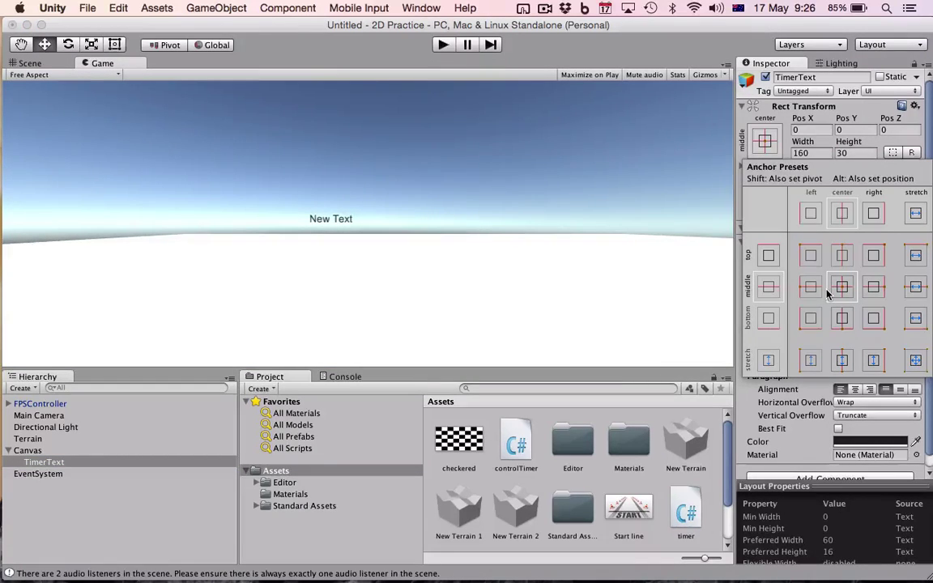
key("shift")
key("alt")
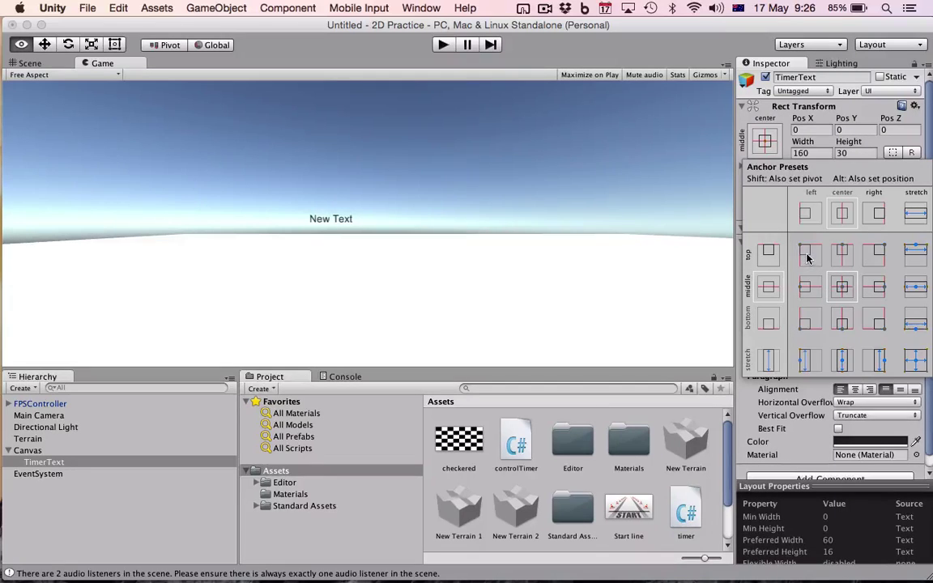
left_click(809, 256, "alt+shift")
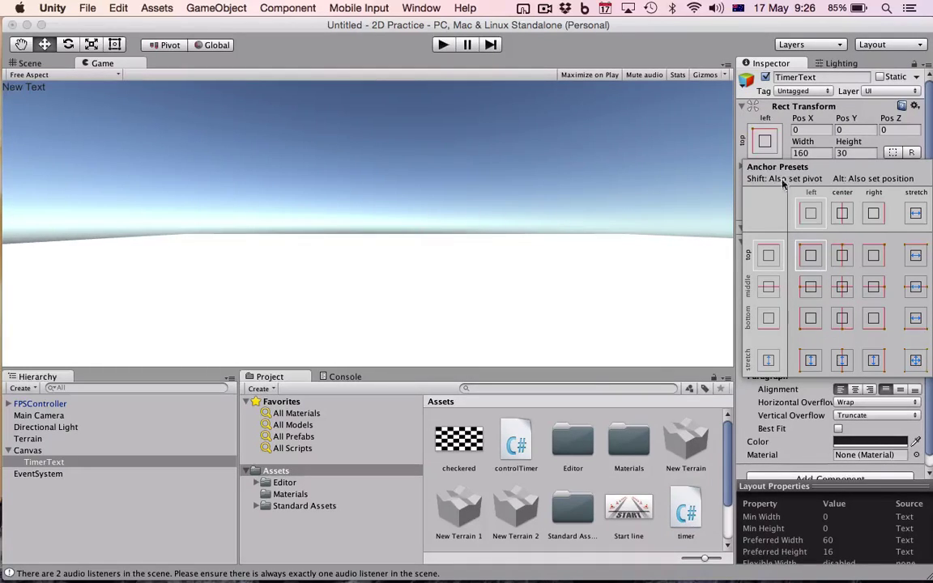
Set TimerText Pos X to 10, Pos Y to -10, and its text to 'Timer'
left_click(806, 136)
left_click(811, 131)
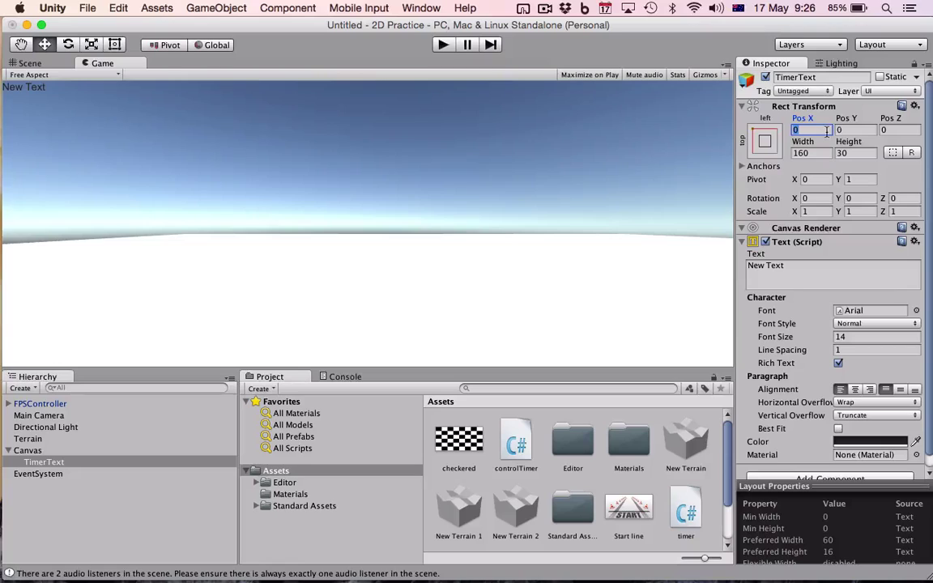
type("10")
left_click(849, 129)
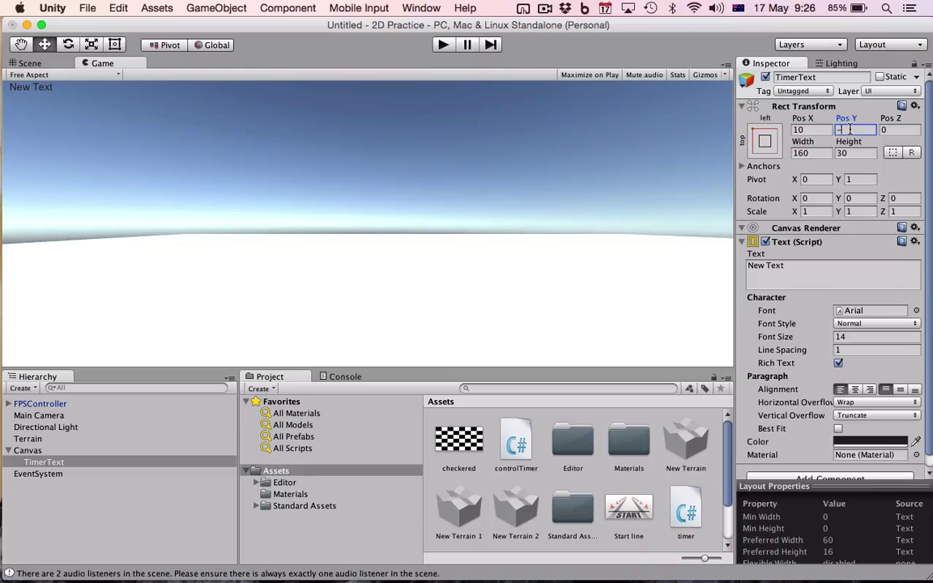
type("-10")
left_click(772, 273)
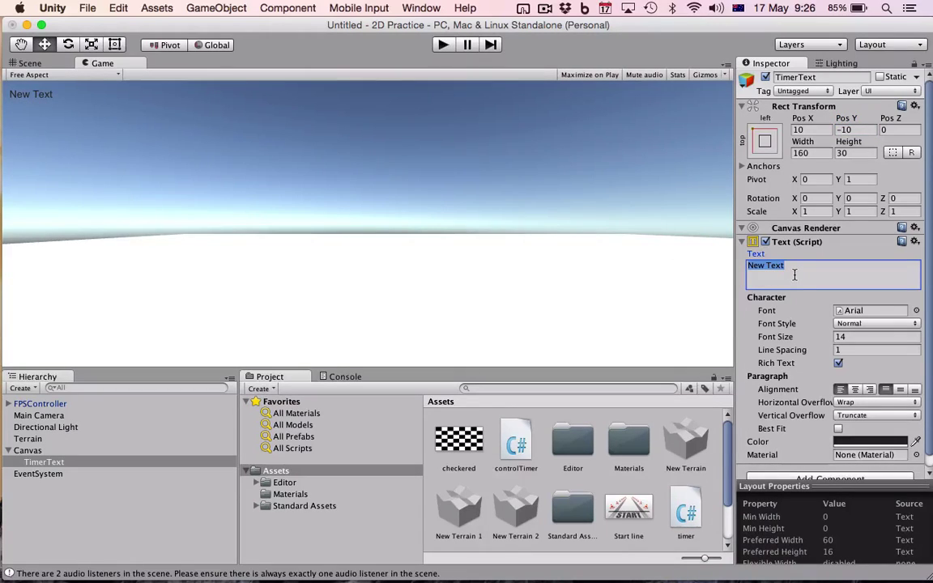
type("Timer")
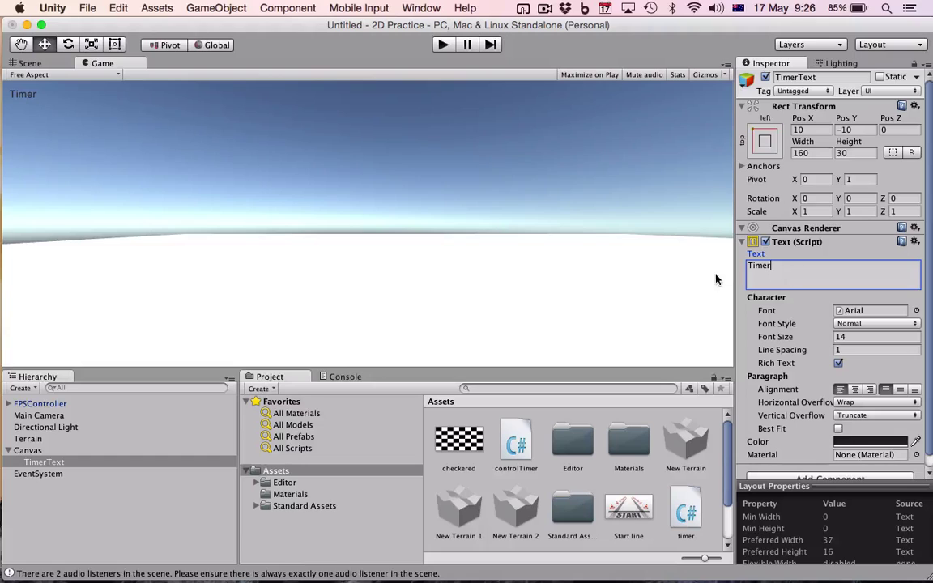
left_click(57, 110)
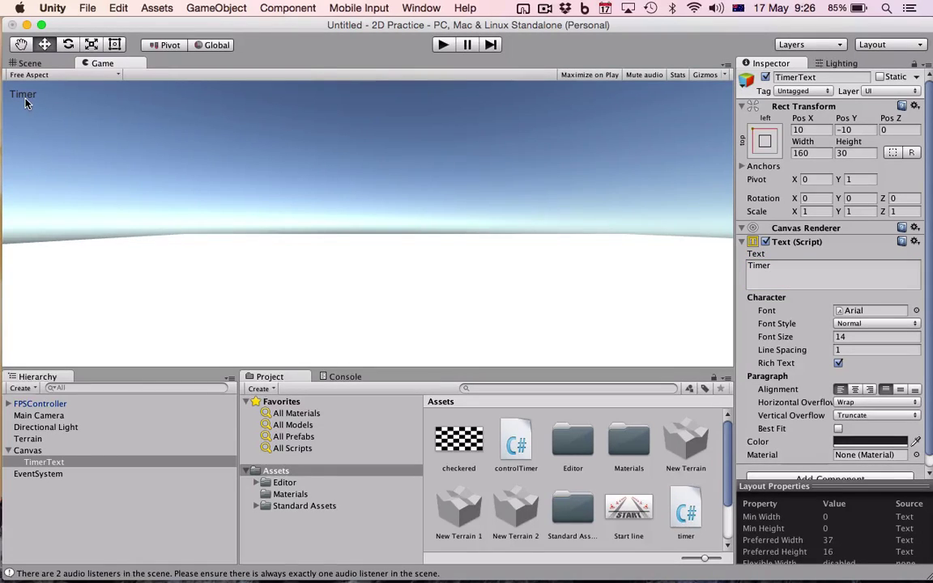
Play-test the Timer label, stop with Cmd+P, and return to the Scene view
left_click(443, 47)
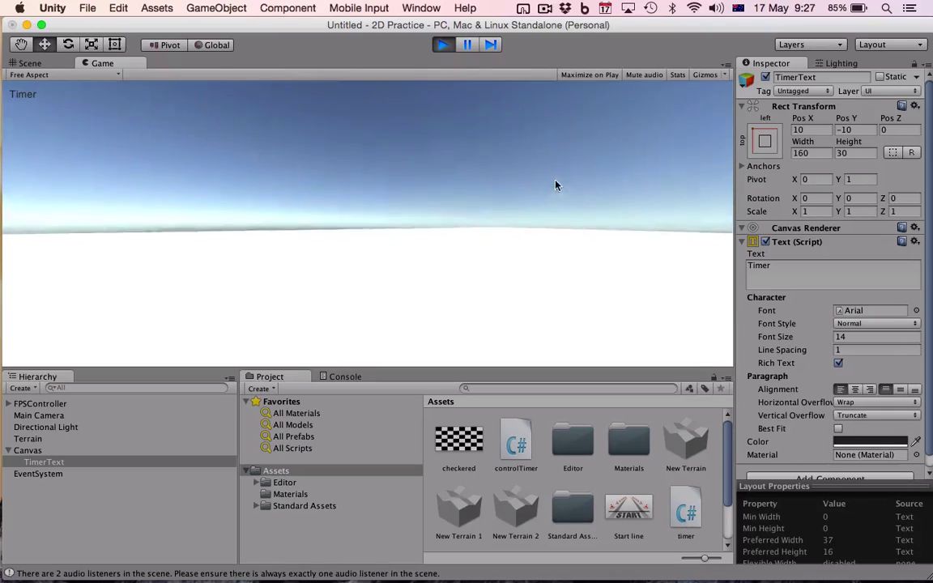
key("super+p")
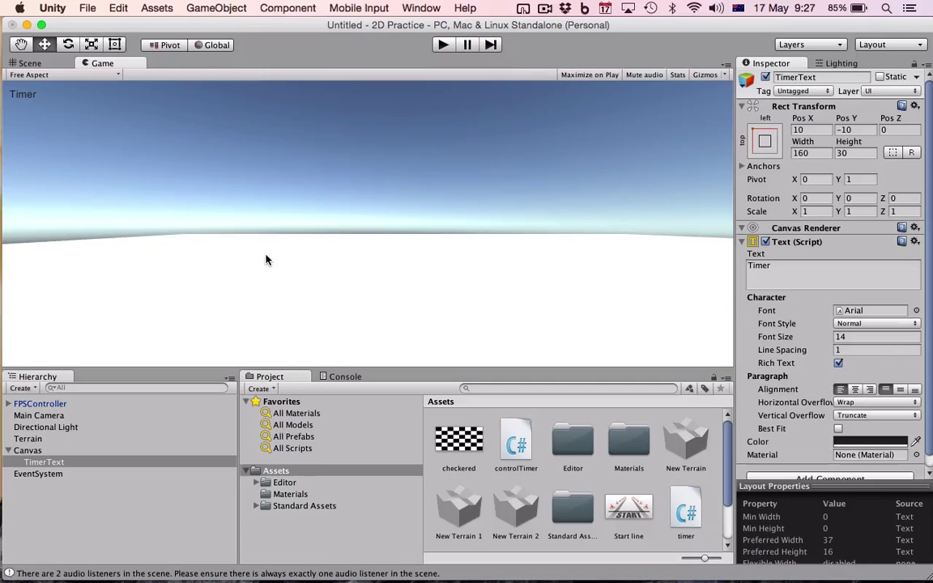
left_click(41, 64)
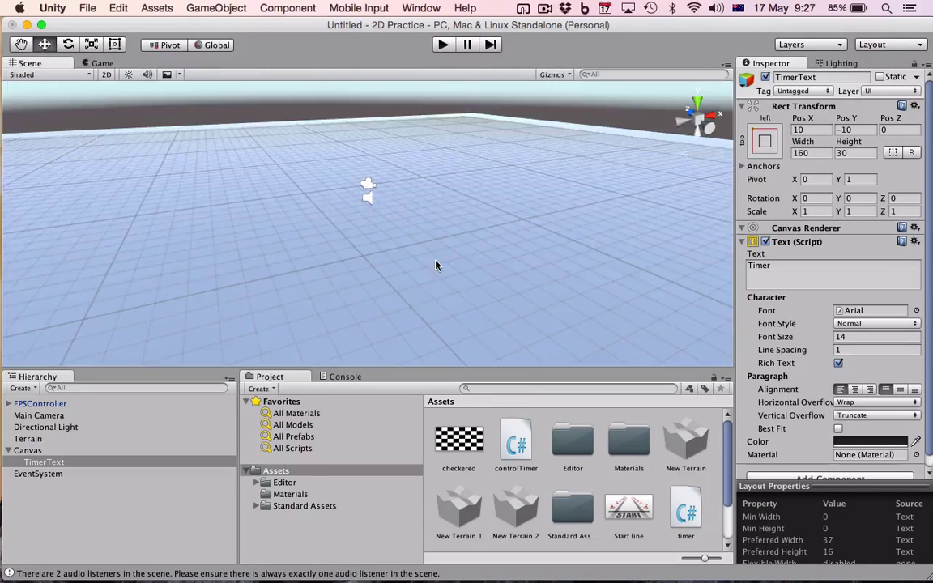
Add a cube via GameObject > 3D Object > Cube and move it left beside the player
double_click(38, 403)
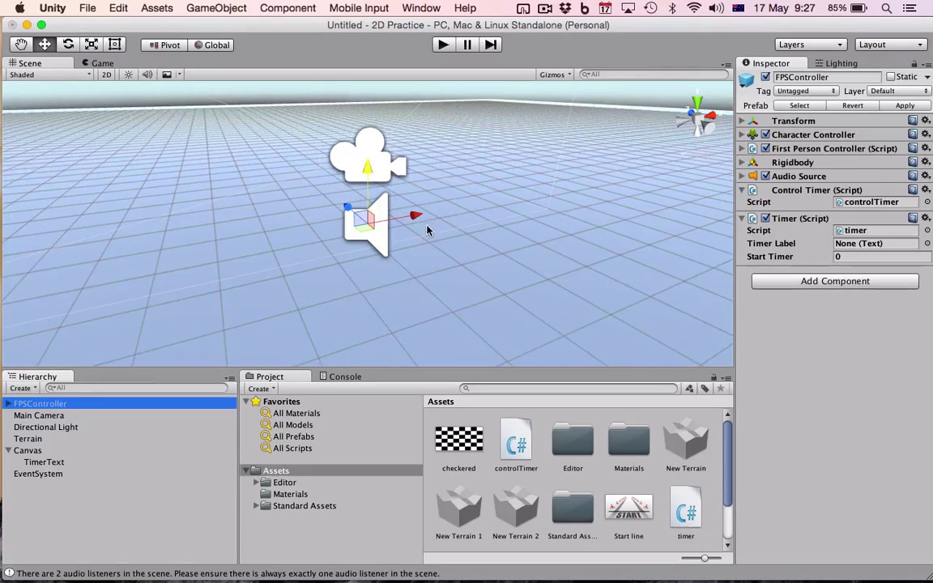
left_click_drag(429, 228, 387, 324, "alt")
left_click(209, 7)
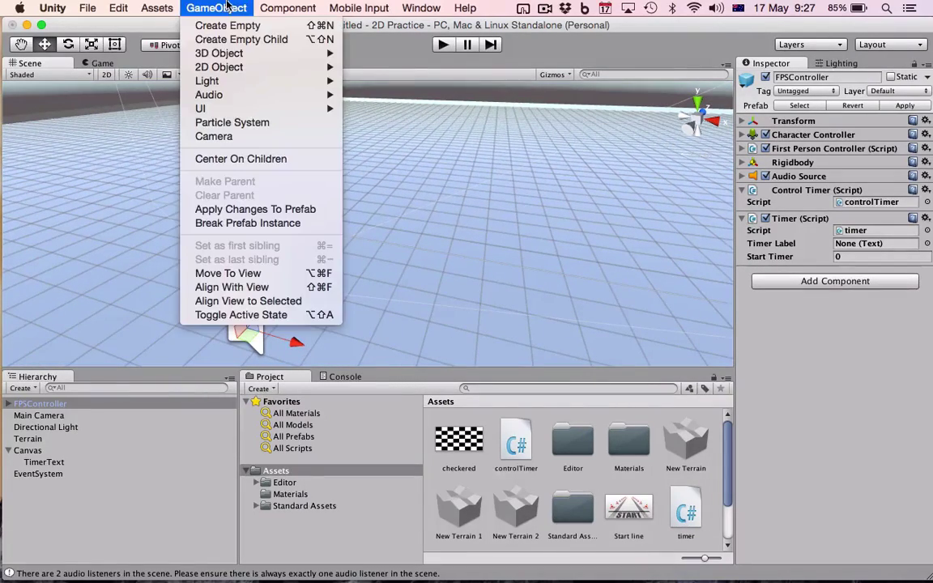
mouse_move(275, 52)
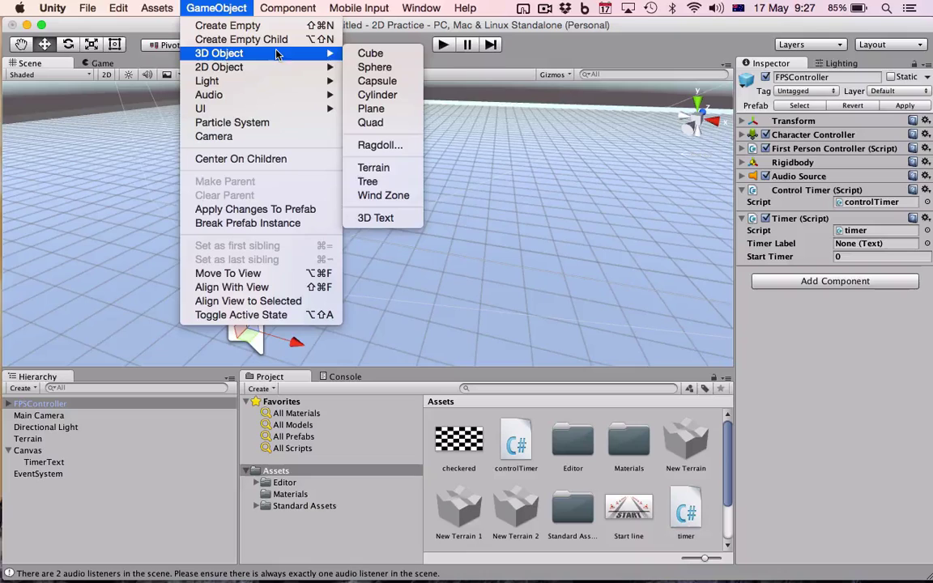
left_click(376, 54)
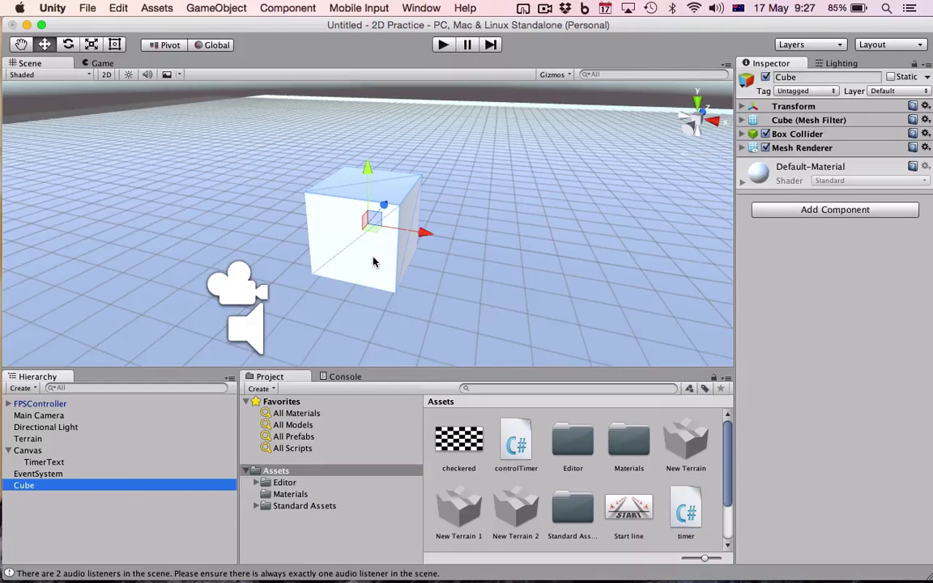
left_click_drag(425, 234, 383, 226)
Add a second cube, Cube 1, and push it much farther back into the scene
left_click(212, 8)
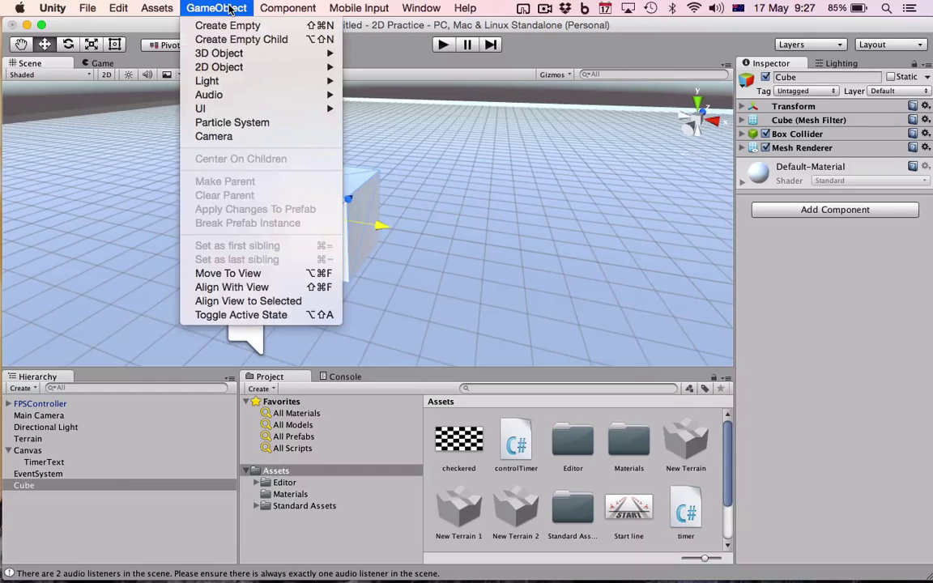
mouse_move(261, 52)
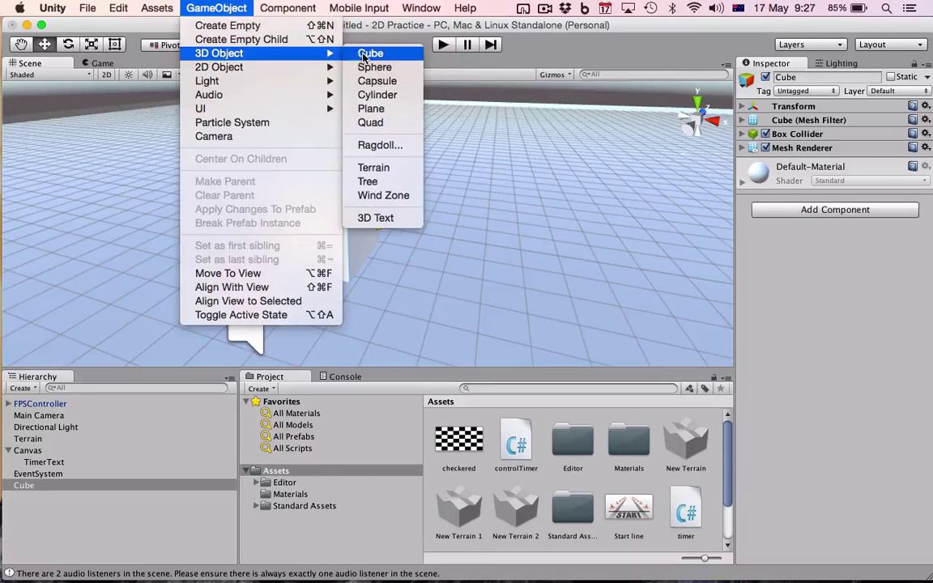
left_click(371, 54)
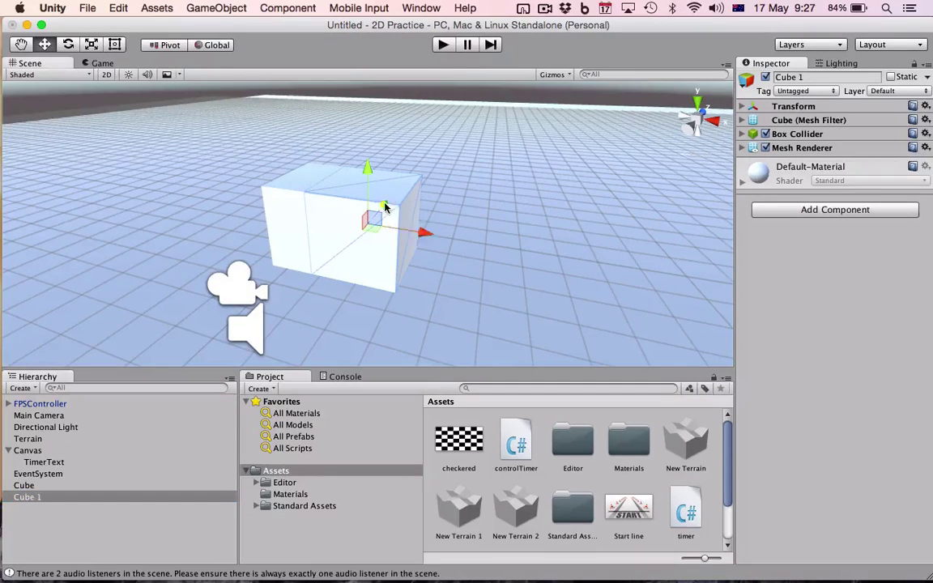
left_click_drag(384, 204, 468, 17)
Scale the original Cube into a thin, wide slab by squashing Y and stretching X
left_click(316, 255)
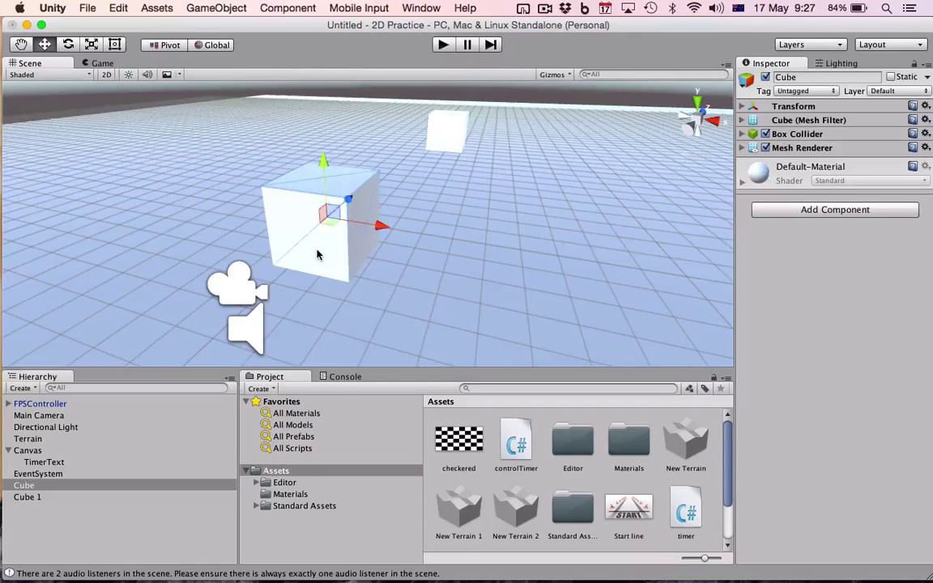
left_click(86, 45)
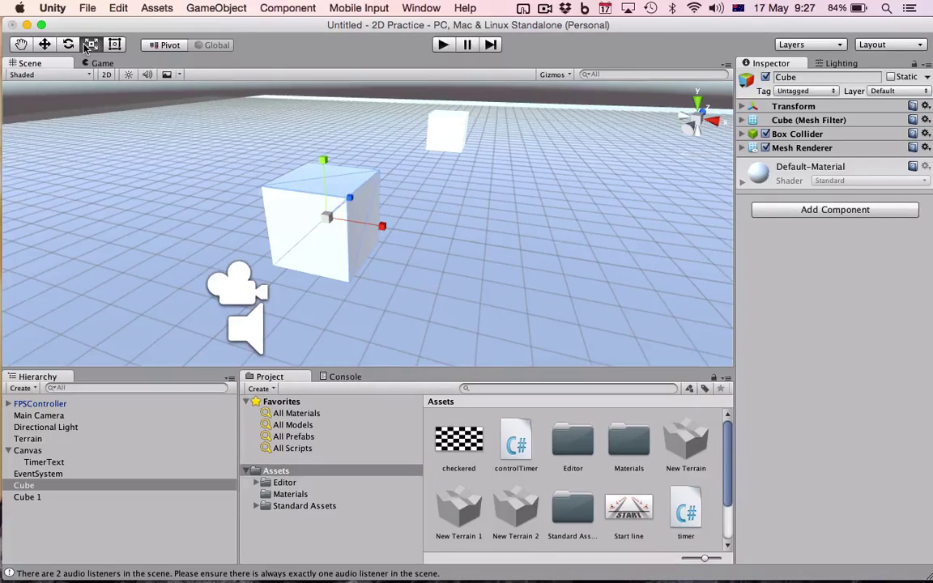
left_click_drag(323, 160, 298, 193)
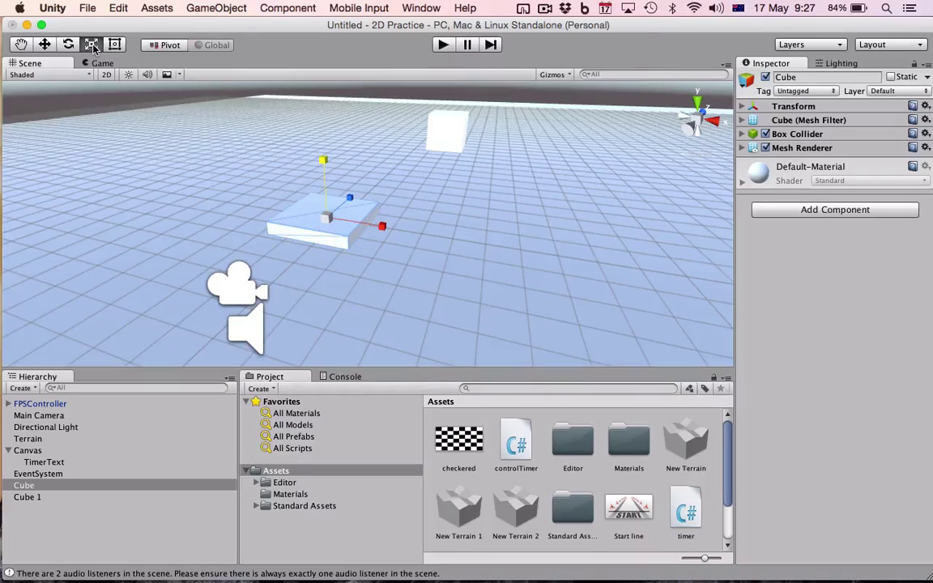
left_click_drag(382, 226, 462, 243)
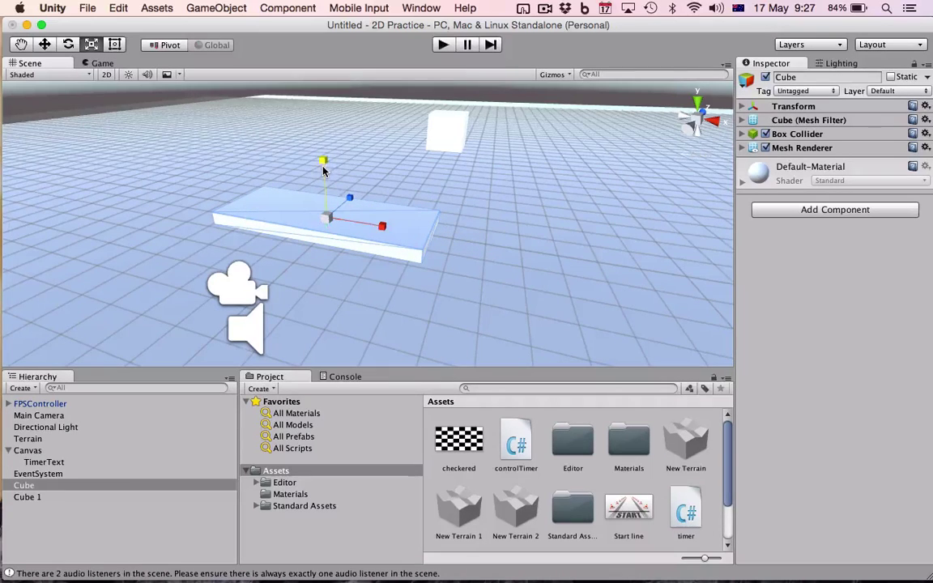
left_click_drag(323, 171, 322, 193)
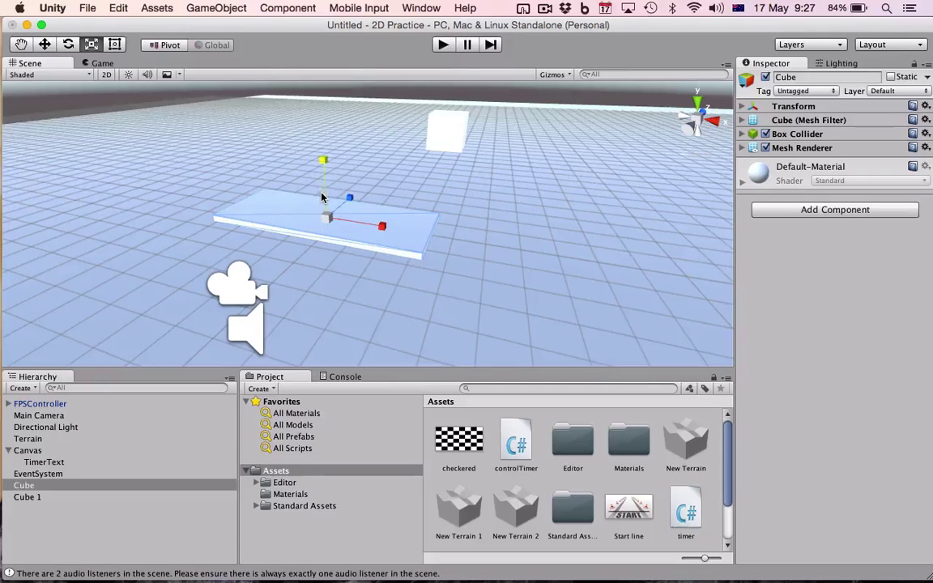
Flatten the distant Cube 1 into a thin slab stretched wide along X
left_click(444, 138)
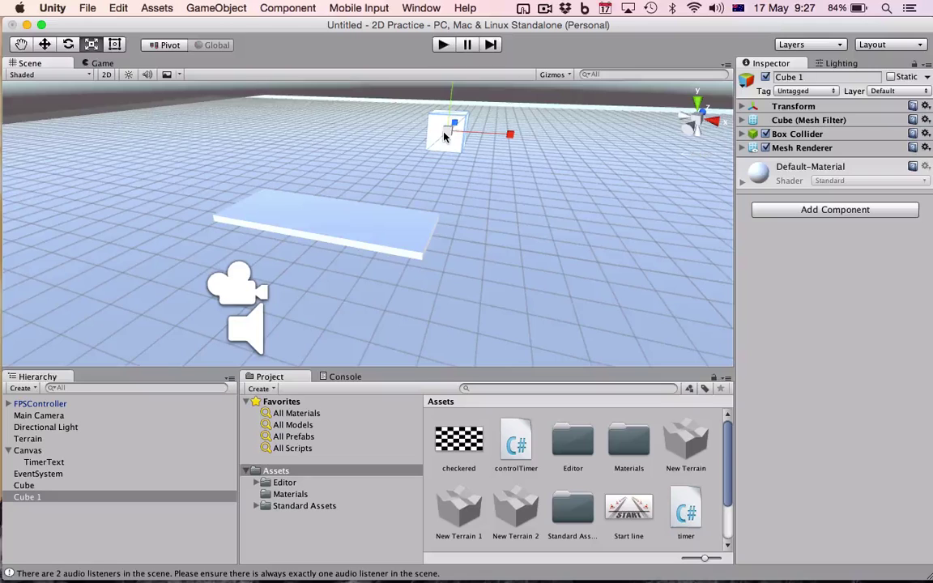
key("q")
left_click_drag(561, 120, 372, 246)
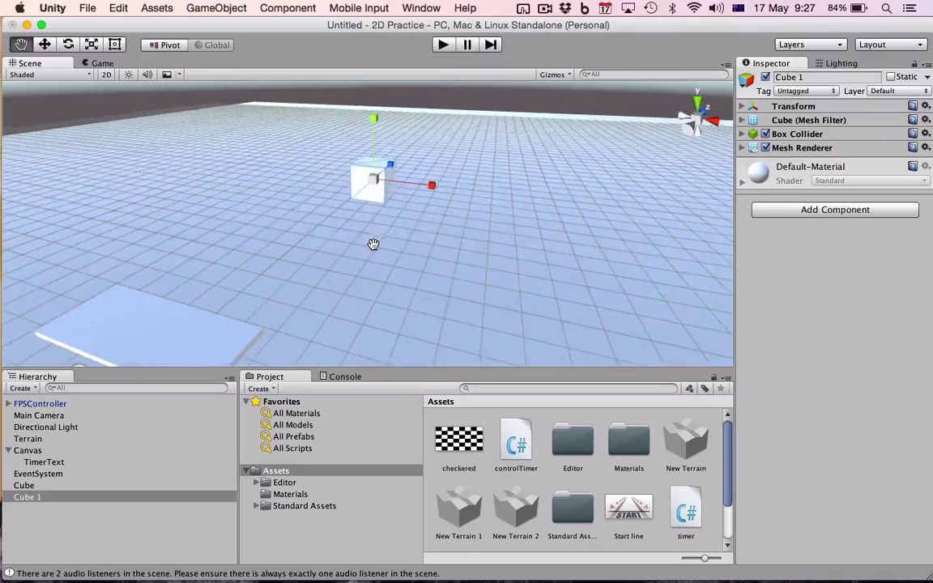
key("r")
left_click_drag(373, 162, 377, 178)
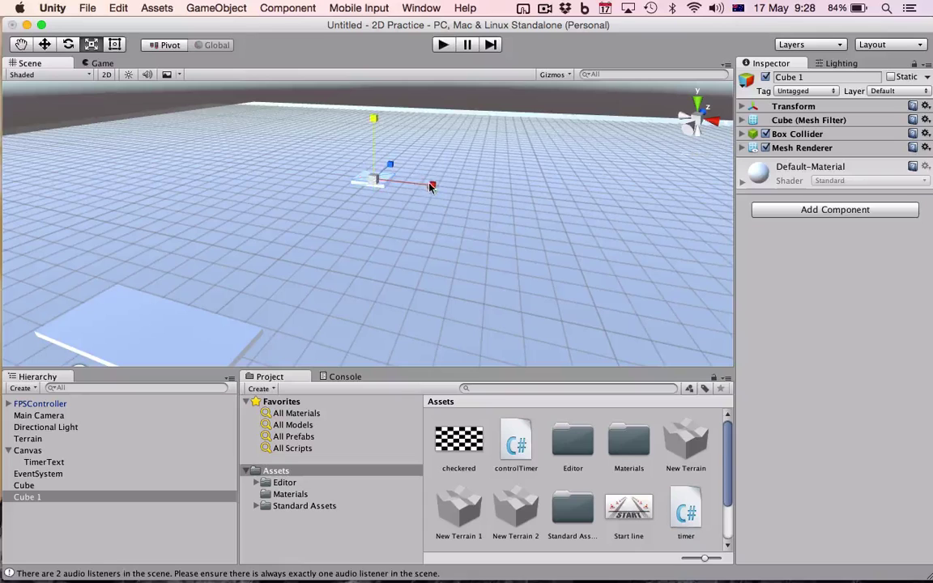
left_click_drag(432, 188, 548, 201)
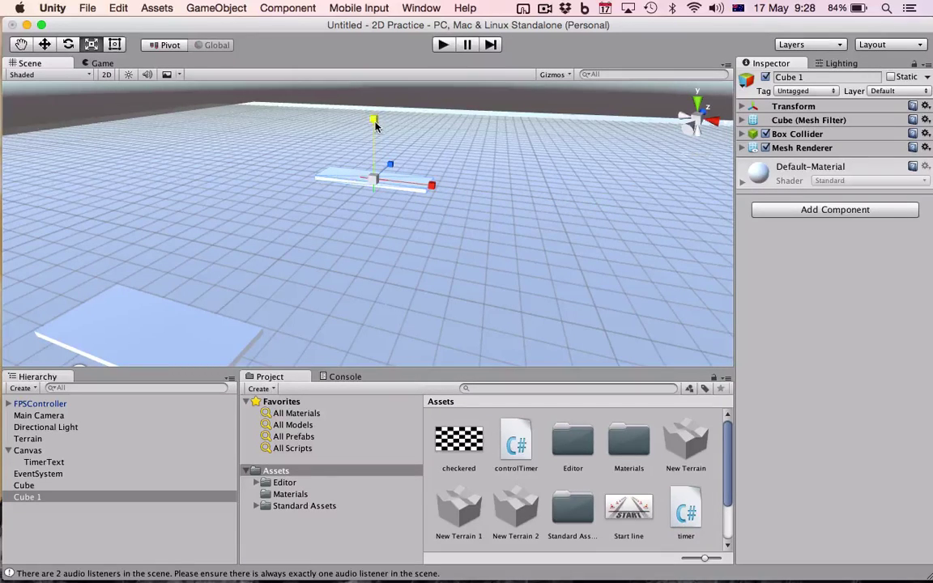
left_click_drag(375, 123, 373, 146)
Orbit the Scene view to inspect both flattened pads from the side
middle_click_drag(289, 285, 518, 95)
left_click_drag(517, 95, 265, 165, "alt")
left_click_drag(440, 212, 313, 208, "alt")
left_click_drag(384, 241, 381, 212, "alt")
Select both Cube and Cube 1 and lower the pads onto the ground
key("r")
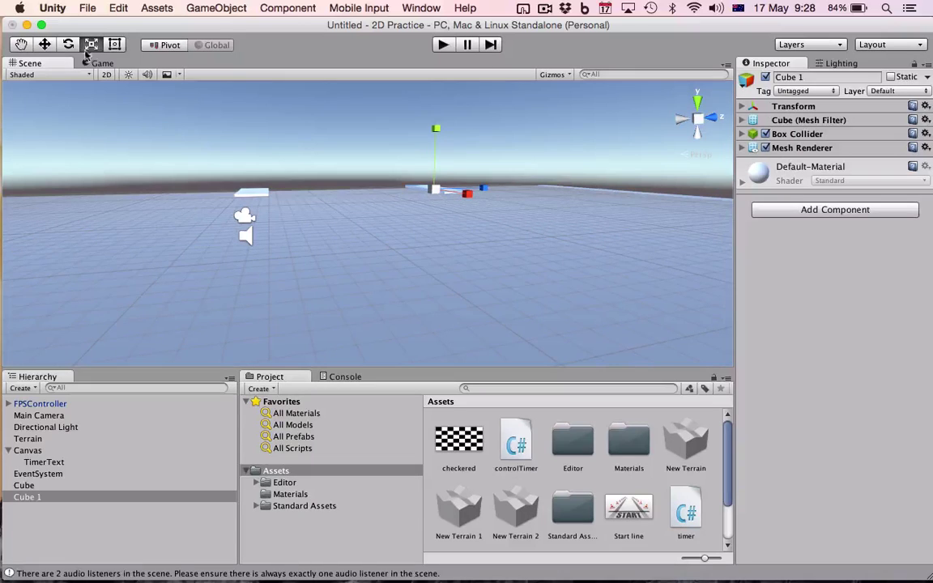
left_click(45, 44)
left_click(35, 485, "shift")
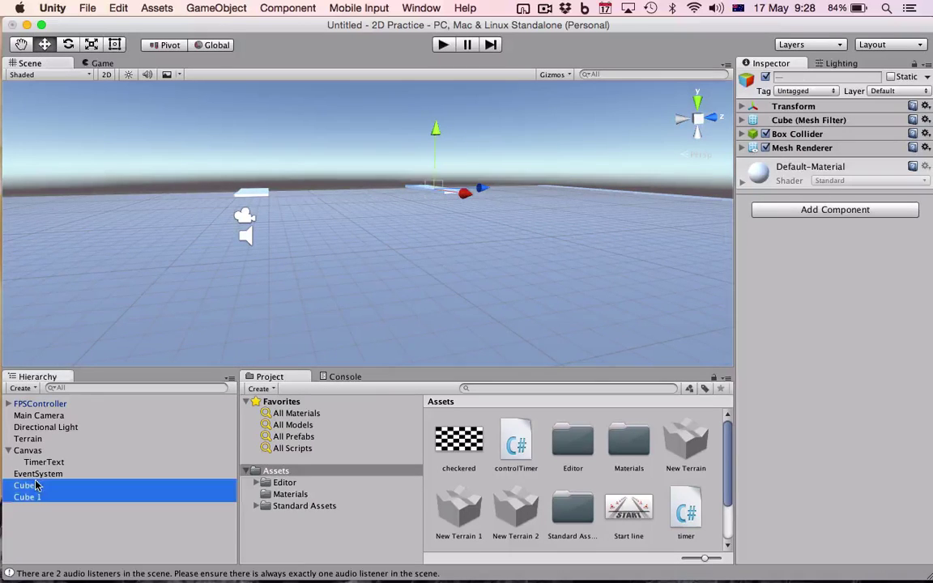
left_click_drag(435, 136, 445, 225)
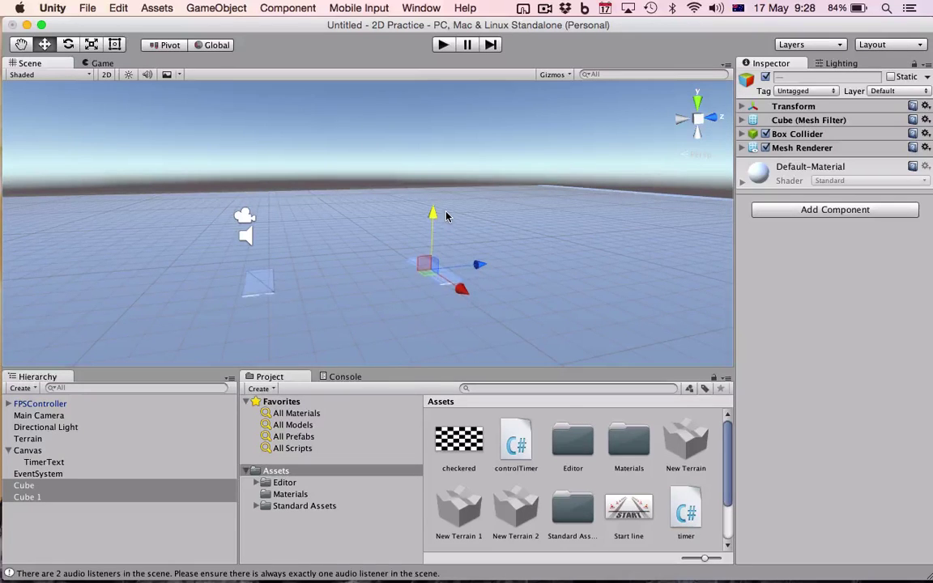
left_click(314, 317)
left_click_drag(280, 323, 697, 333, "alt")
Move the FPSController across the terrain to sit beside the nearer pad
left_click(42, 404)
mouse_move(262, 234)
left_mouse_down()
mouse_move(226, 247)
mouse_move(264, 247)
left_mouse_up()
key("alt")
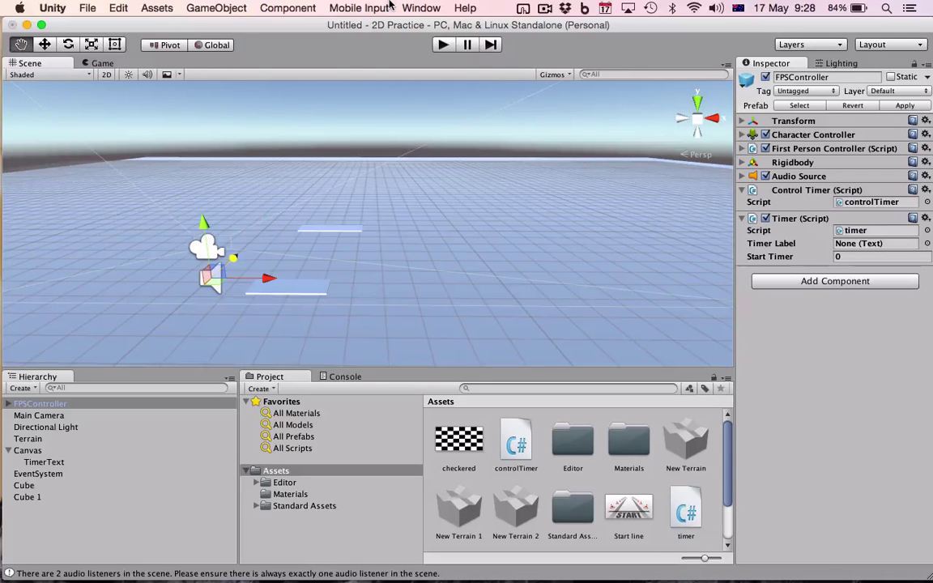
left_click_drag(440, 192, 251, 263, "alt")
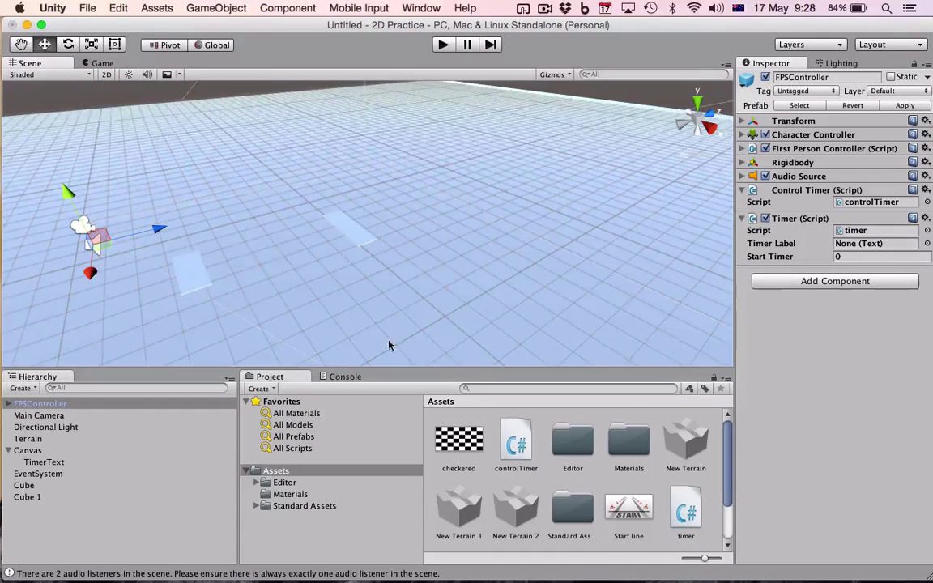
Apply the Start line texture to the near pad and the checkered texture to the far pad
left_click(635, 512)
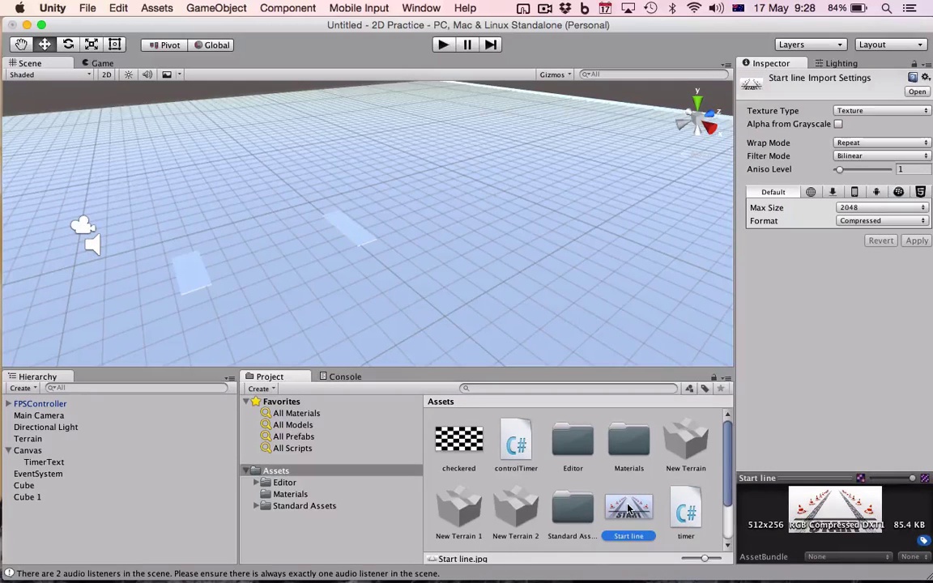
left_click_drag(629, 508, 194, 280)
left_click_drag(459, 441, 351, 229)
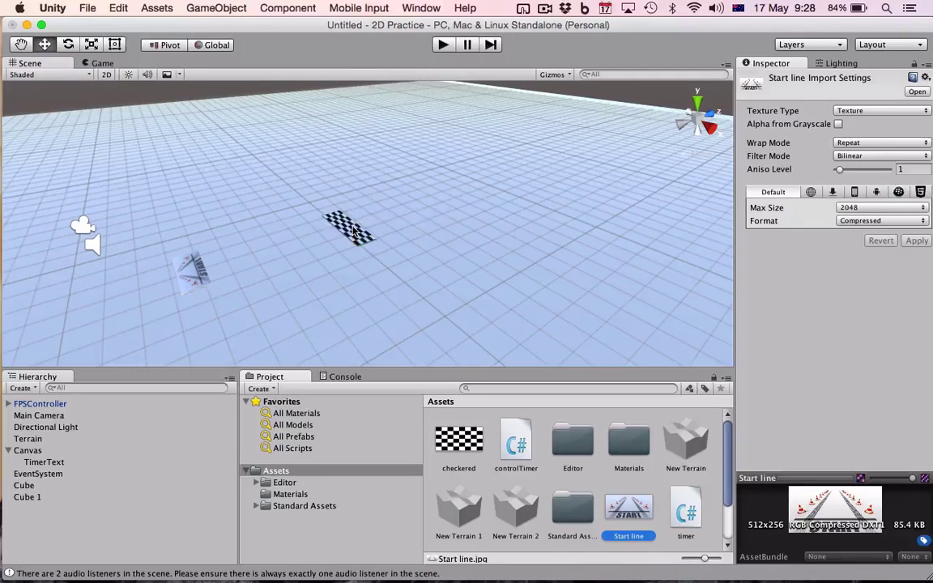
Tilt the start-line pad with the Rotate tool, then run and stop a play test
left_click(198, 281)
left_click(69, 45)
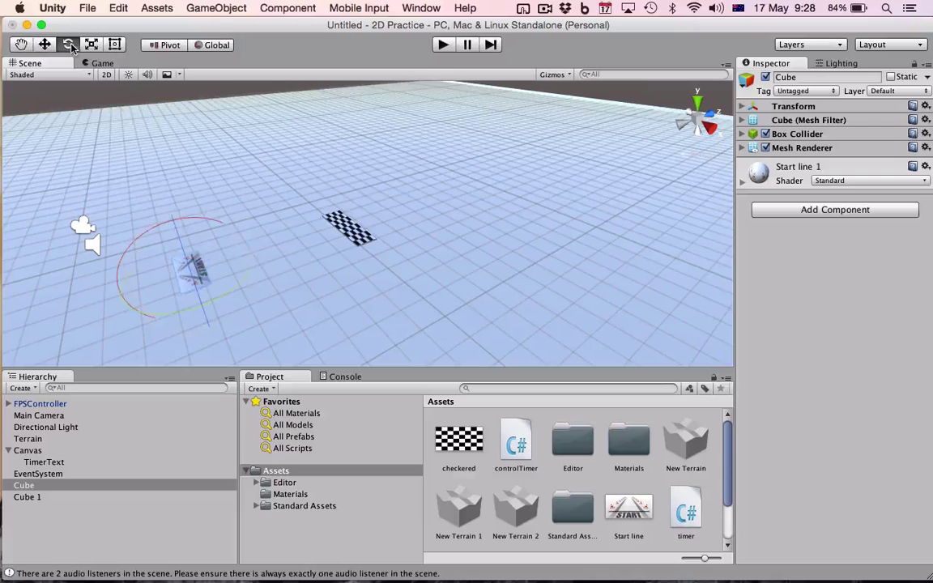
left_click_drag(245, 283, 2, 322)
left_click(443, 46)
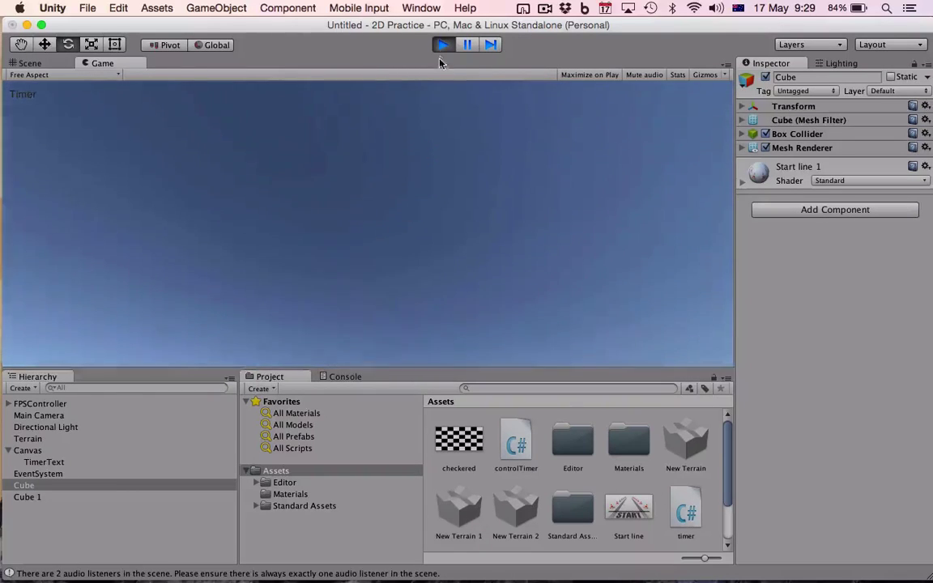
left_click(442, 44)
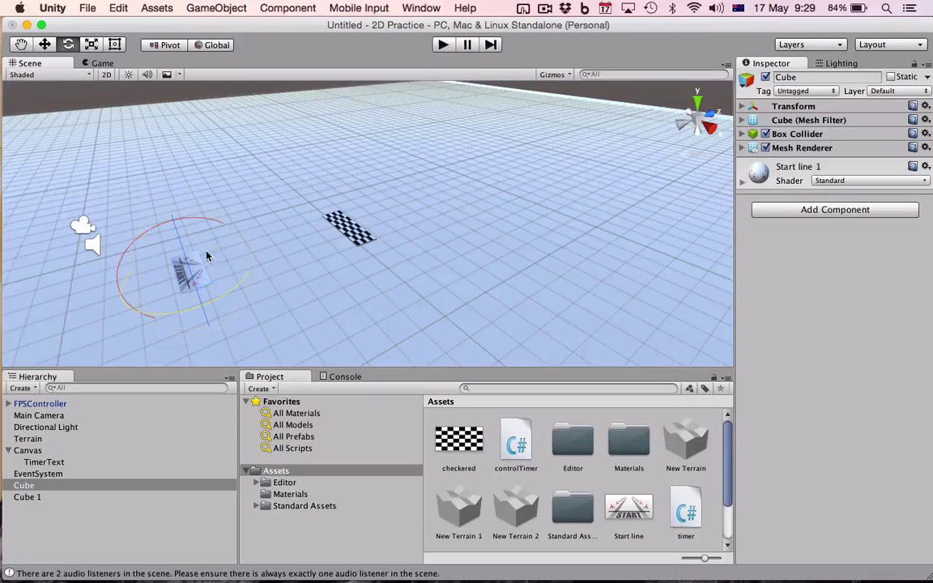
Rename Cube to startRace in the Hierarchy
left_click(33, 486)
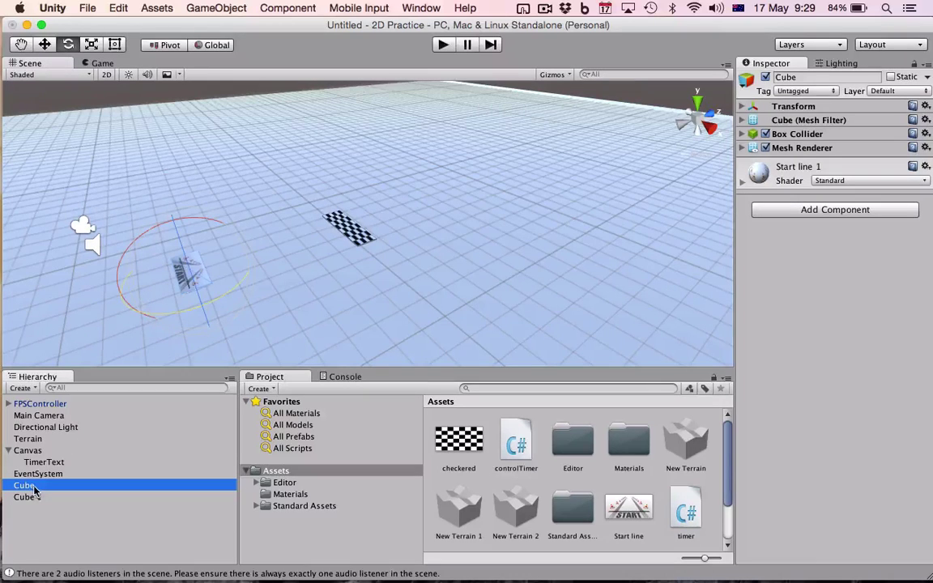
left_click(45, 46)
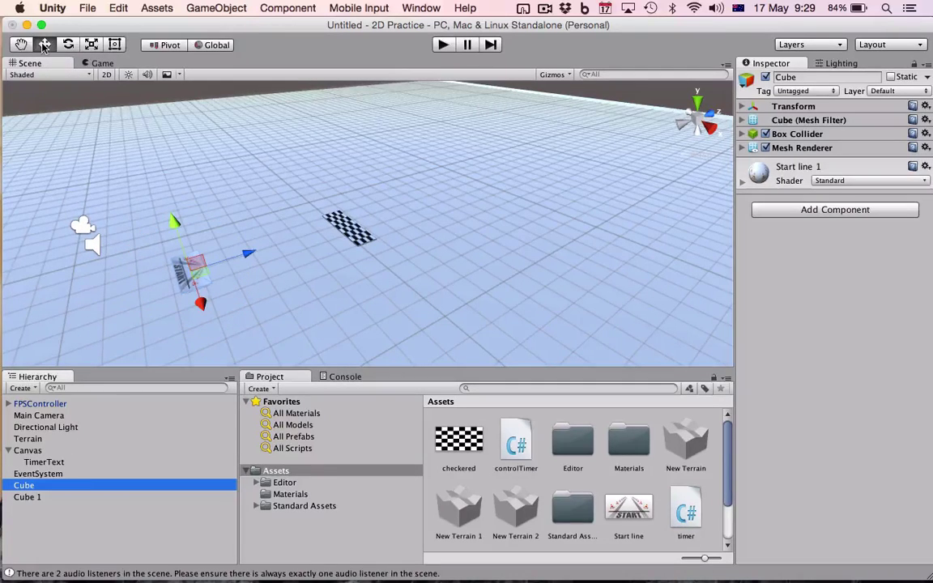
left_click(33, 486)
type("startRace")
key("Return")
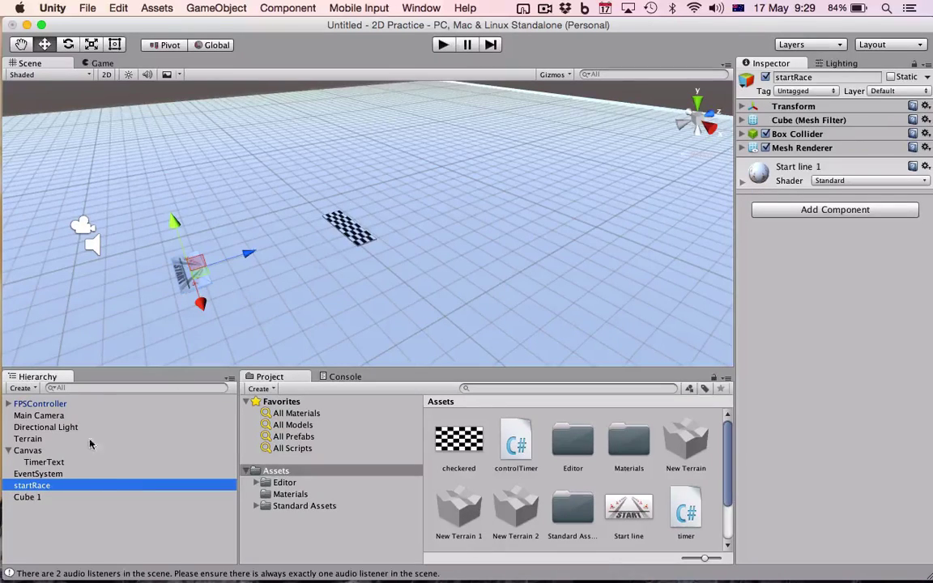
Rename Cube 1 to finishRace in the Hierarchy
left_click(30, 498)
left_click(32, 498)
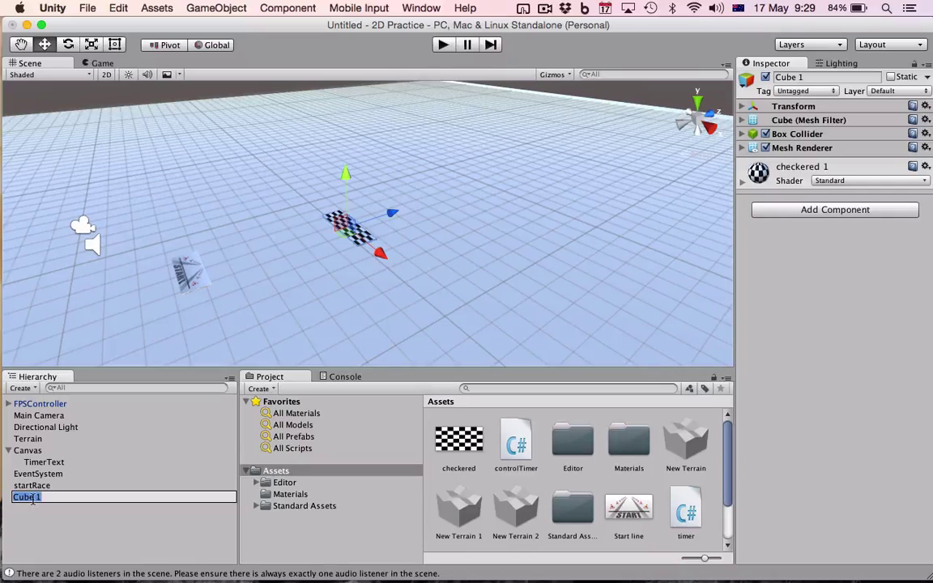
type("finishRace")
key("Return")
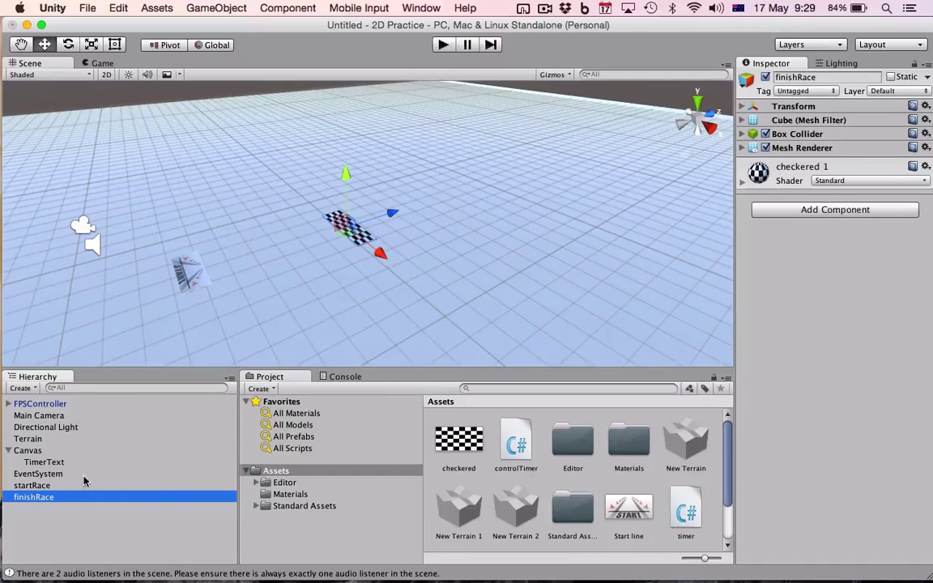
Open controlTimer in MonoDevelop and highlight the startRace name check on line 8
left_click(41, 403)
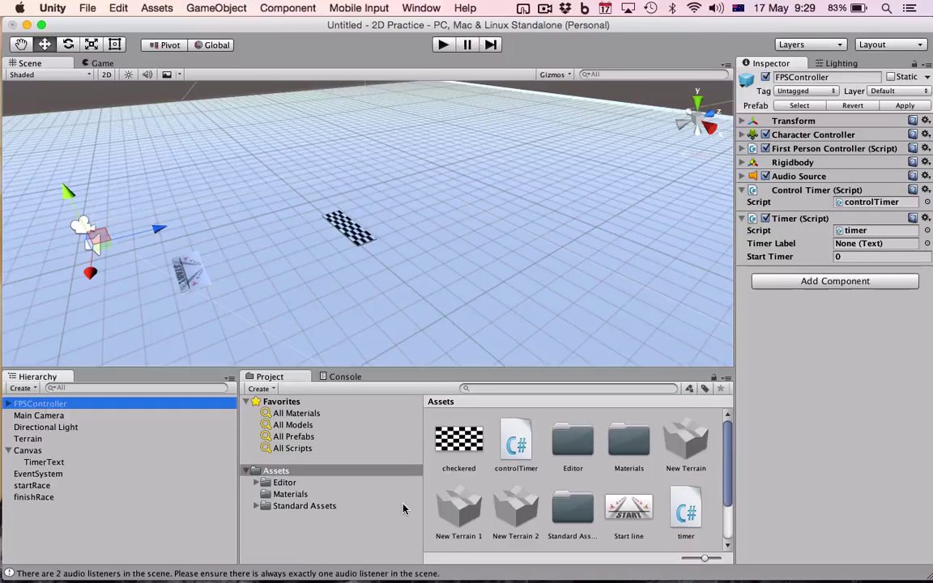
double_click(520, 443)
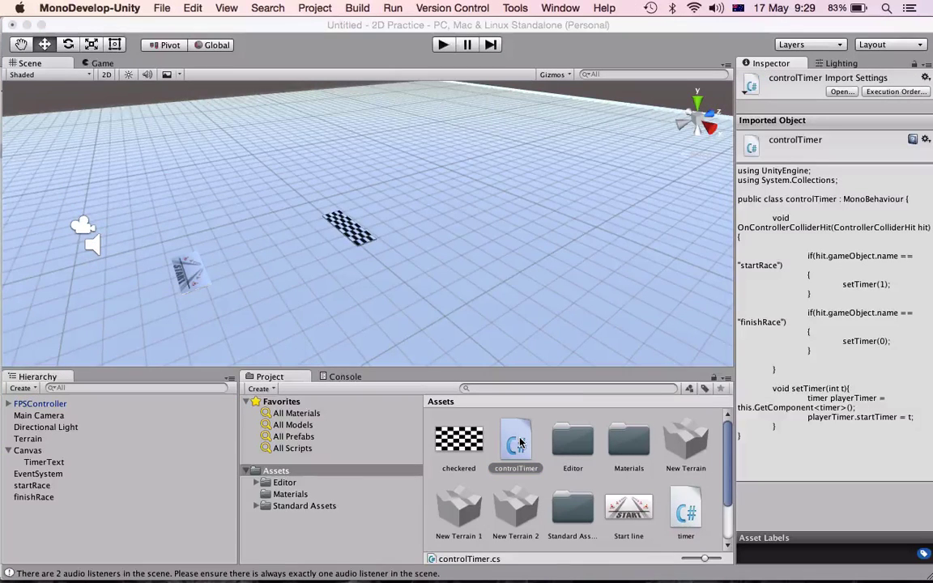
mouse_move(527, 560)
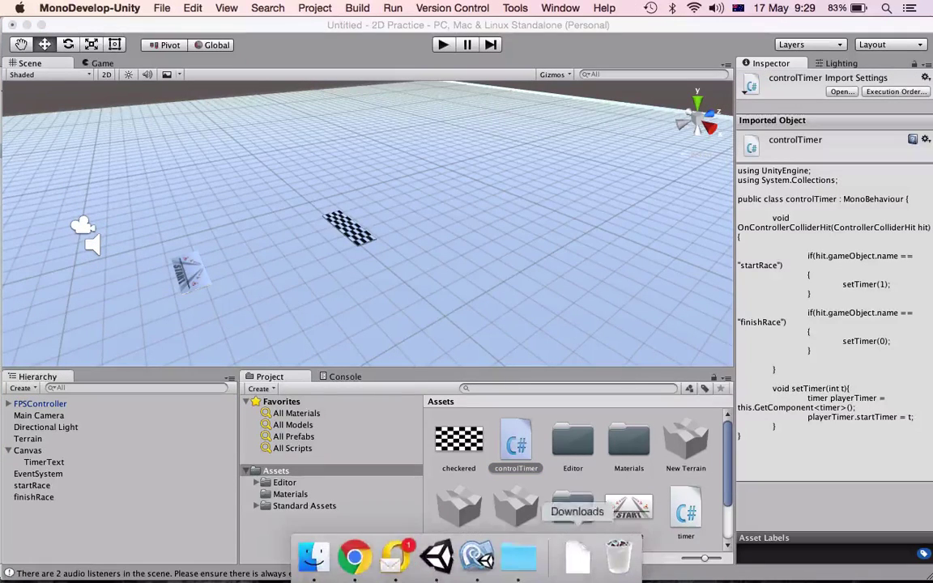
left_click(478, 558)
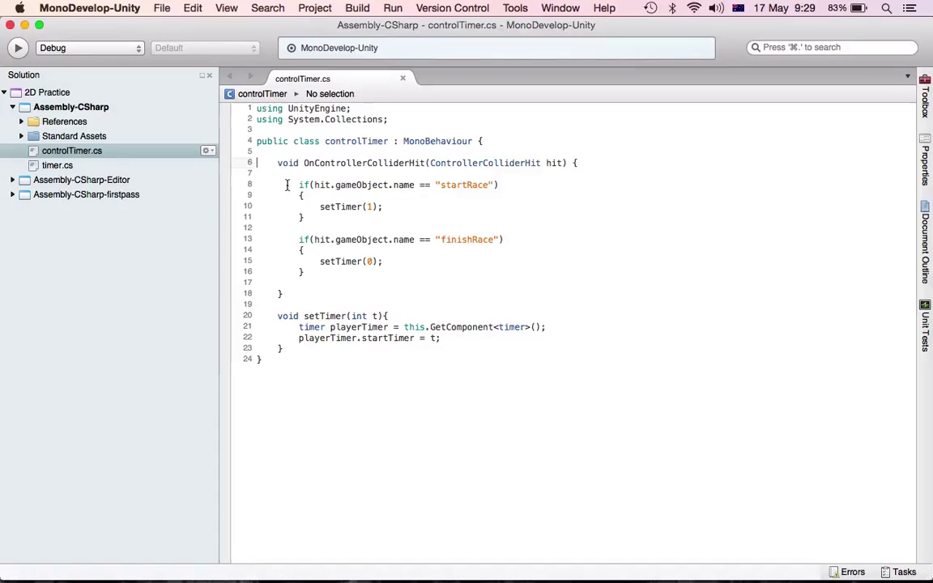
left_click_drag(299, 184, 495, 187)
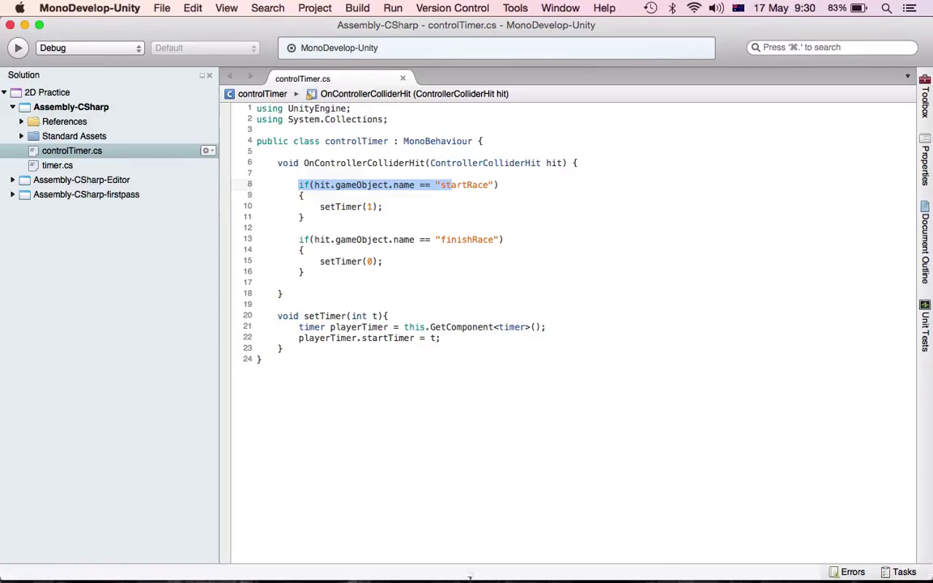
left_click(24, 25)
Open the timer script, select timerLabel on line 23, and return to Unity
double_click(685, 514)
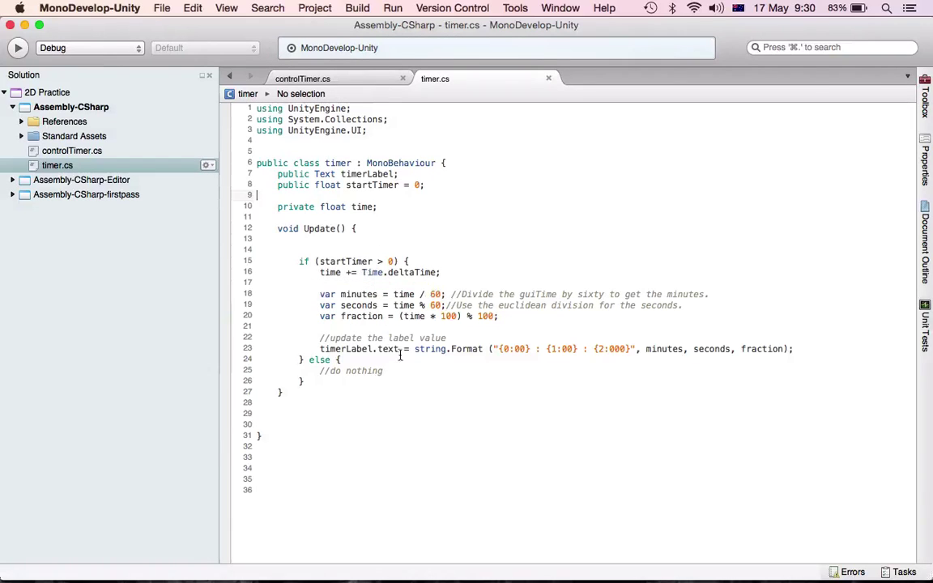
double_click(346, 349)
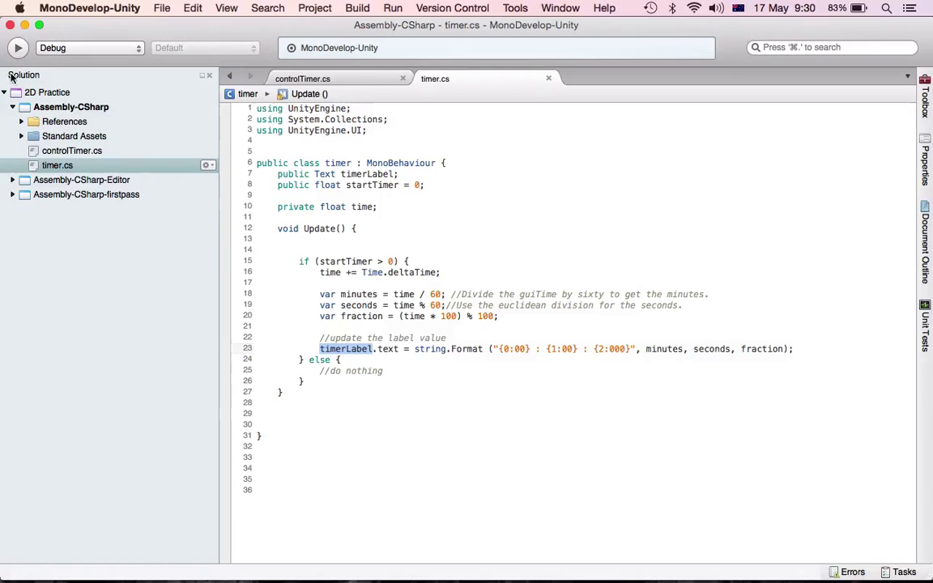
left_click(24, 24)
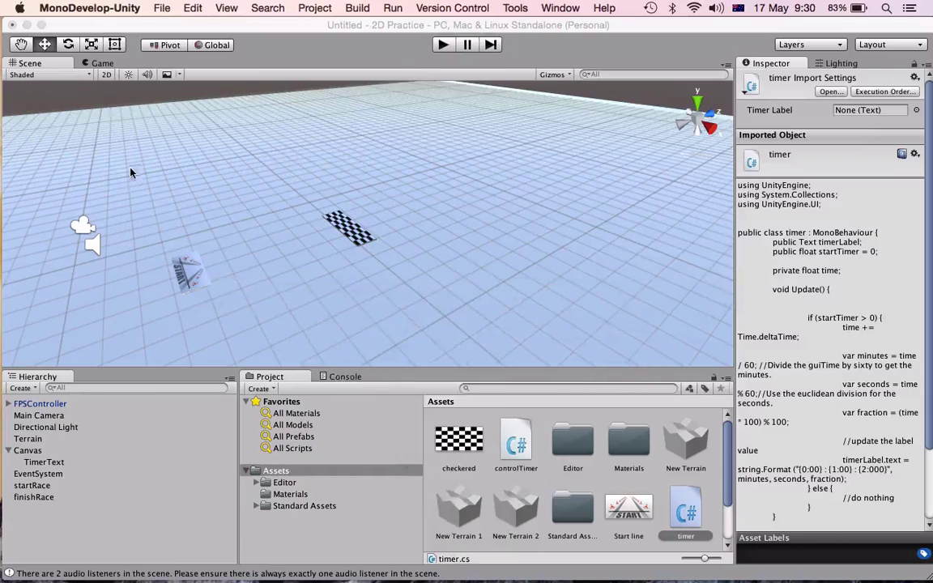
Assign TimerText to the FPSController's Timer Label field and enter play mode
left_click(47, 462)
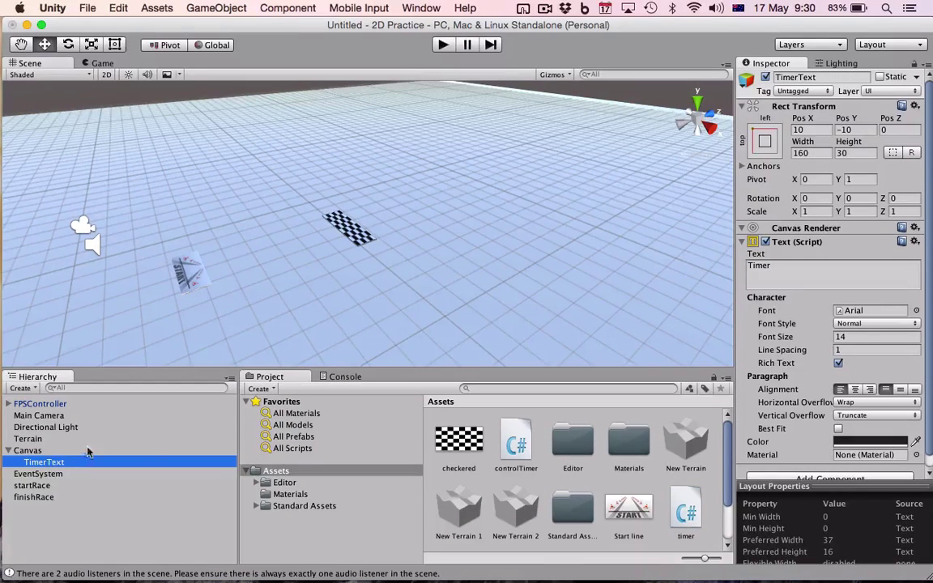
left_click(58, 405)
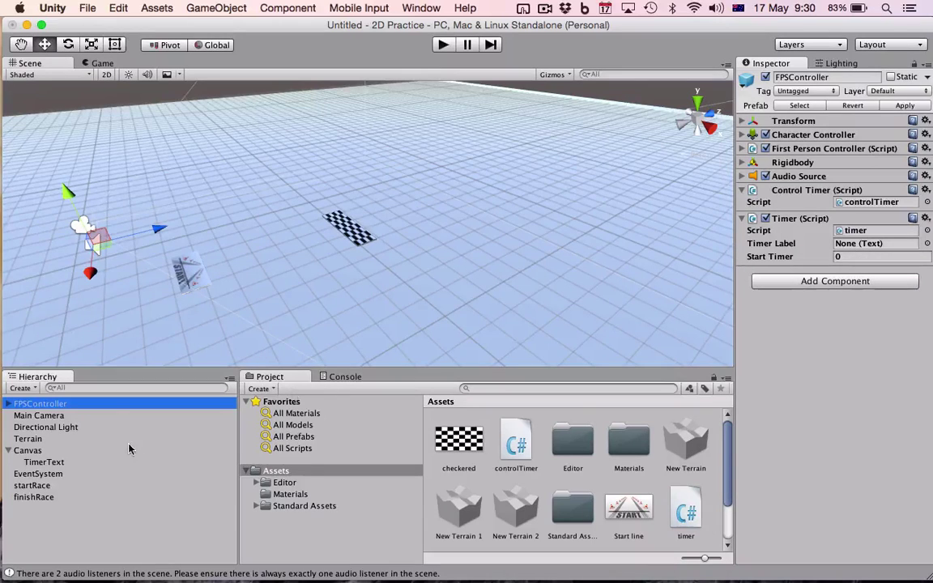
left_click_drag(36, 464, 850, 245)
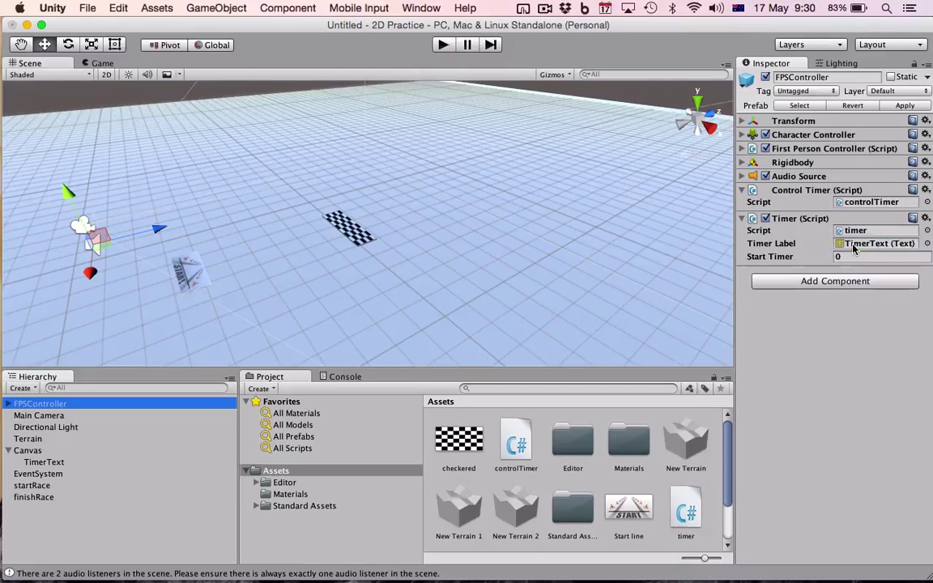
left_click(443, 45)
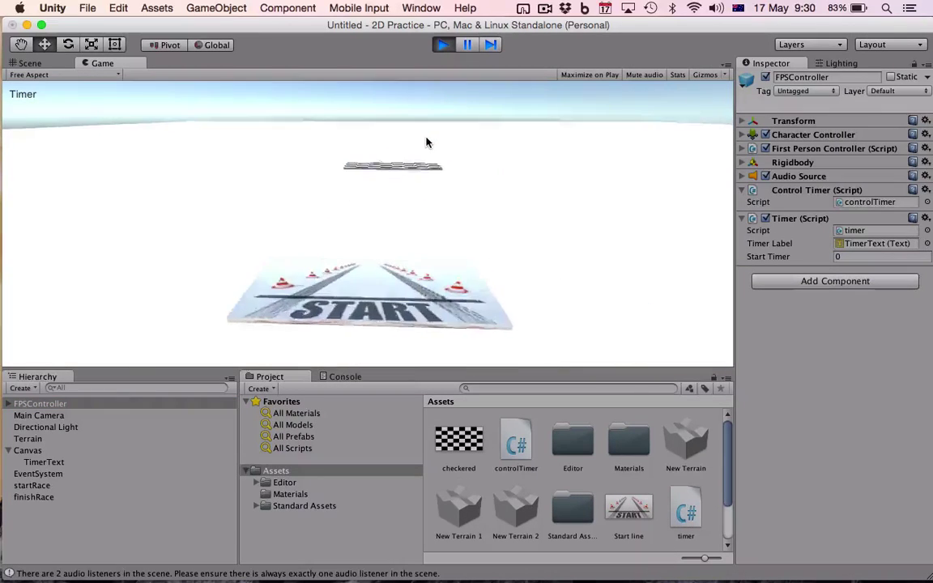
Walk the player forward over the START pad to the checkered pad, then back away
key("w")
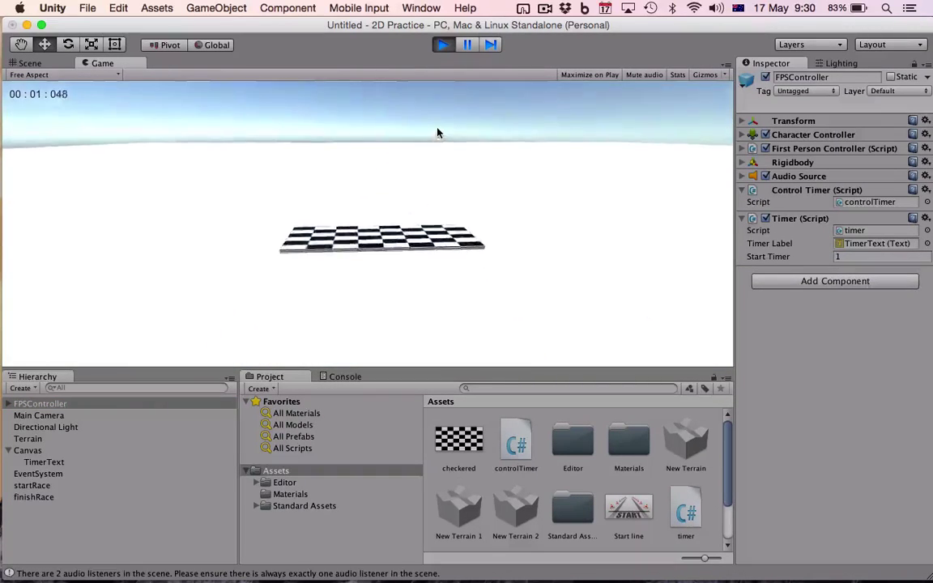
key("w")
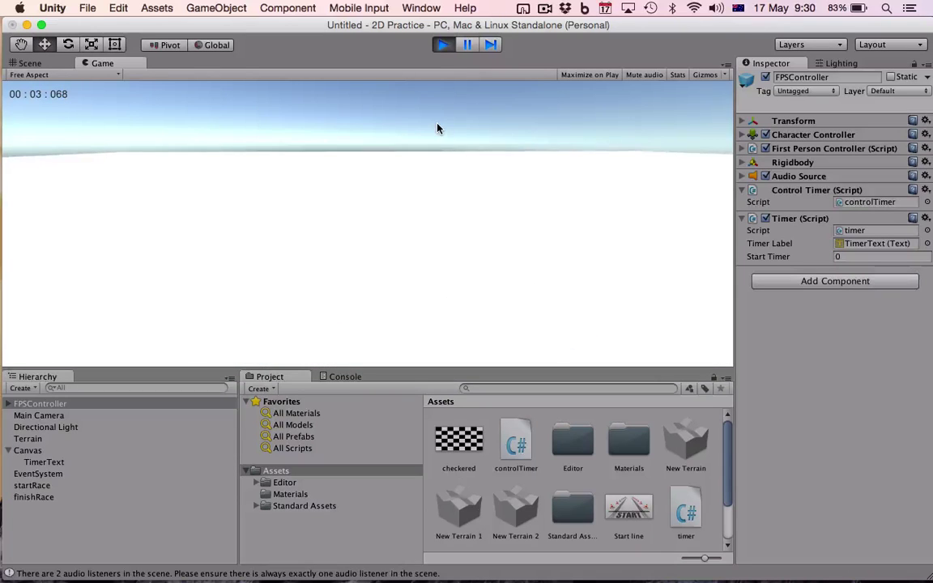
key("s")
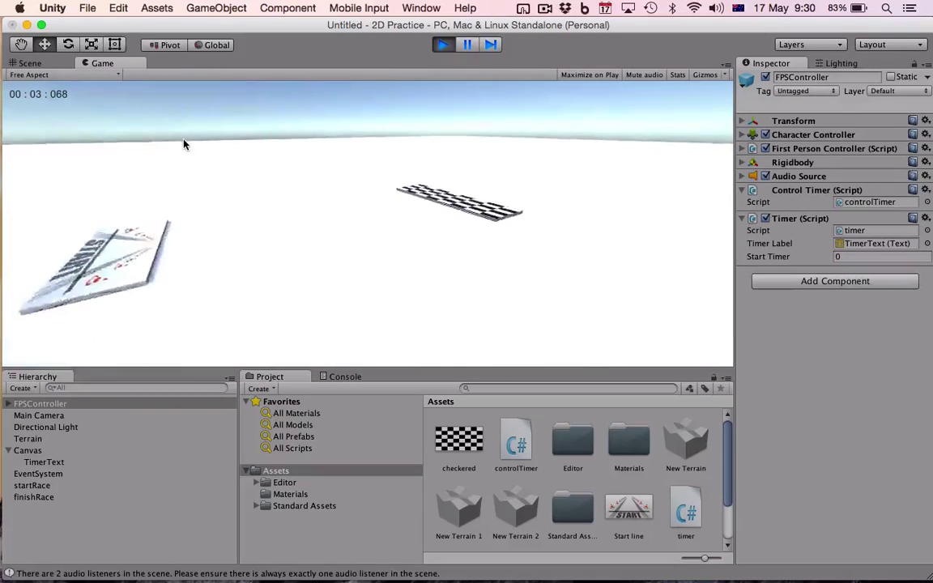
key("s")
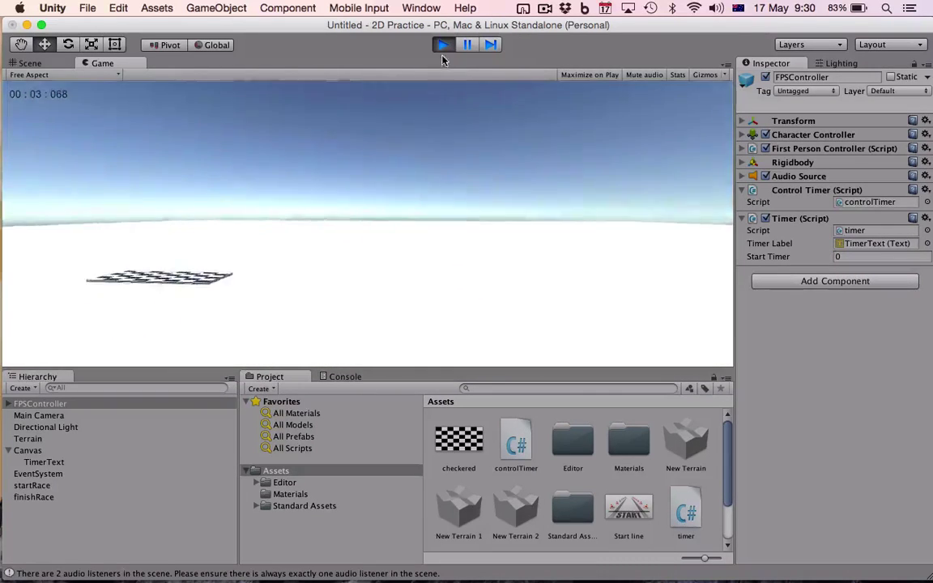